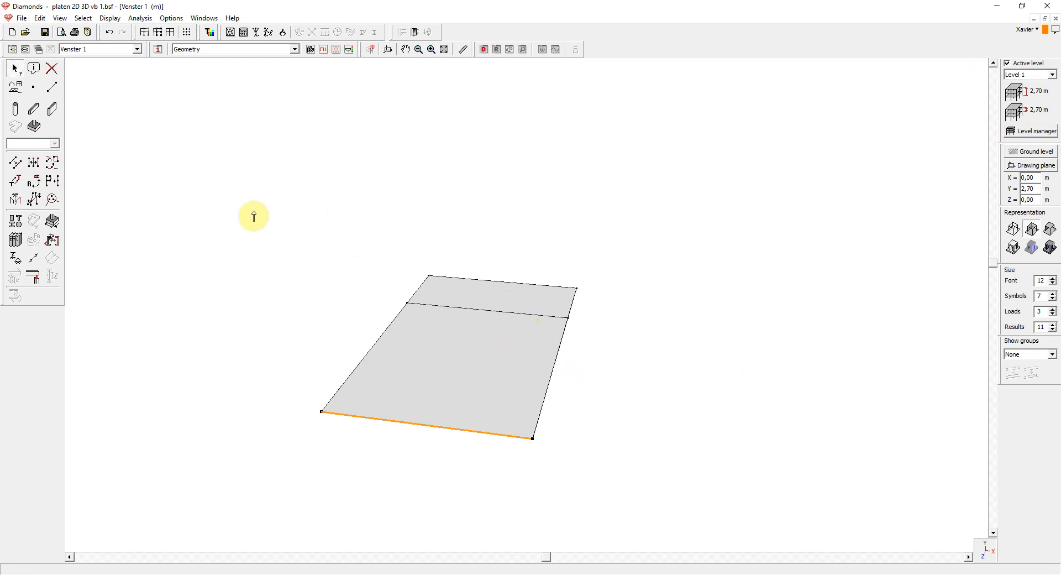
- Copy both slab fields once with a dy translation of 3 m, creating connecting surfaces between the original and the copy
{"action": "left_click_drag", "start_coordinate": [256, 214], "coordinate": [673, 491]}
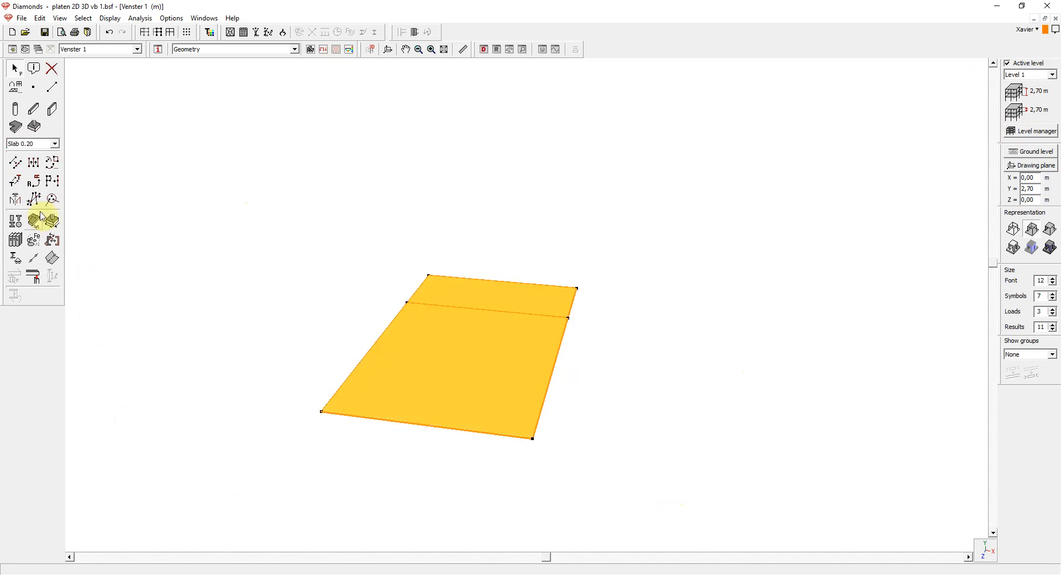
{"action": "left_click", "coordinate": [18, 186]}
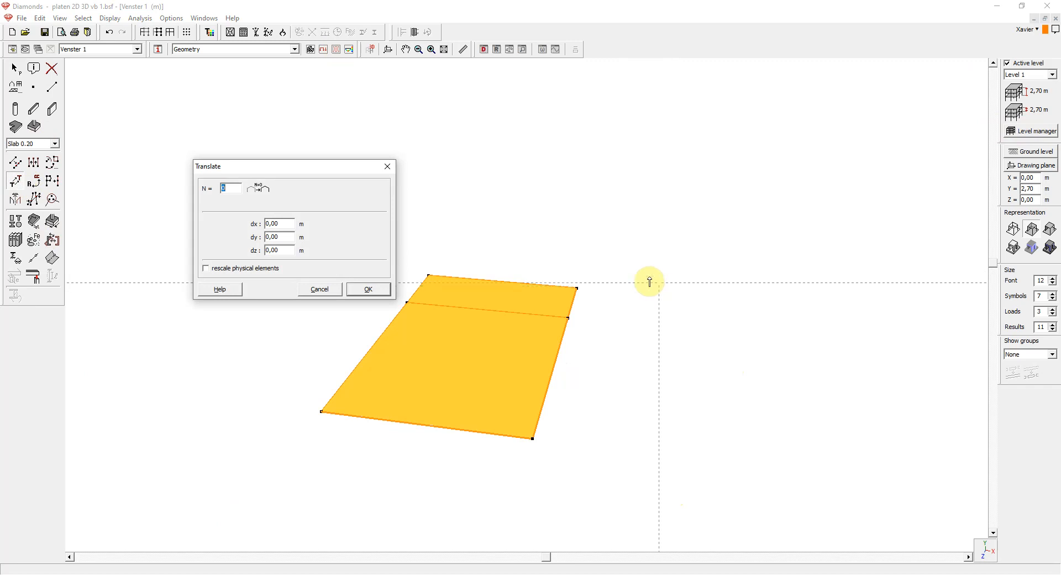
{"action": "type", "text": "1"}
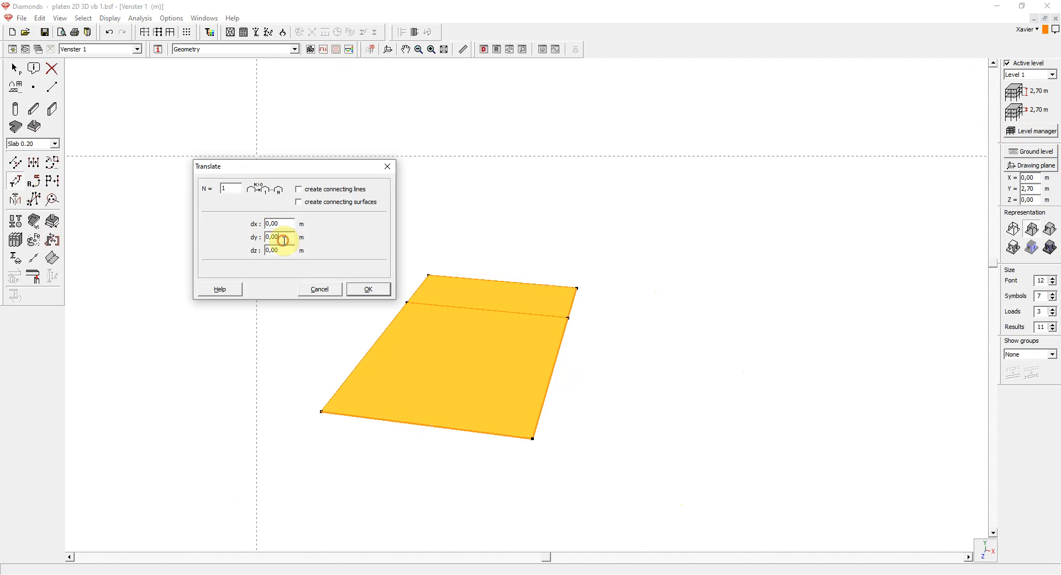
{"action": "left_click_drag", "start_coordinate": [285, 238], "coordinate": [257, 239]}
{"action": "type", "text": "3"}
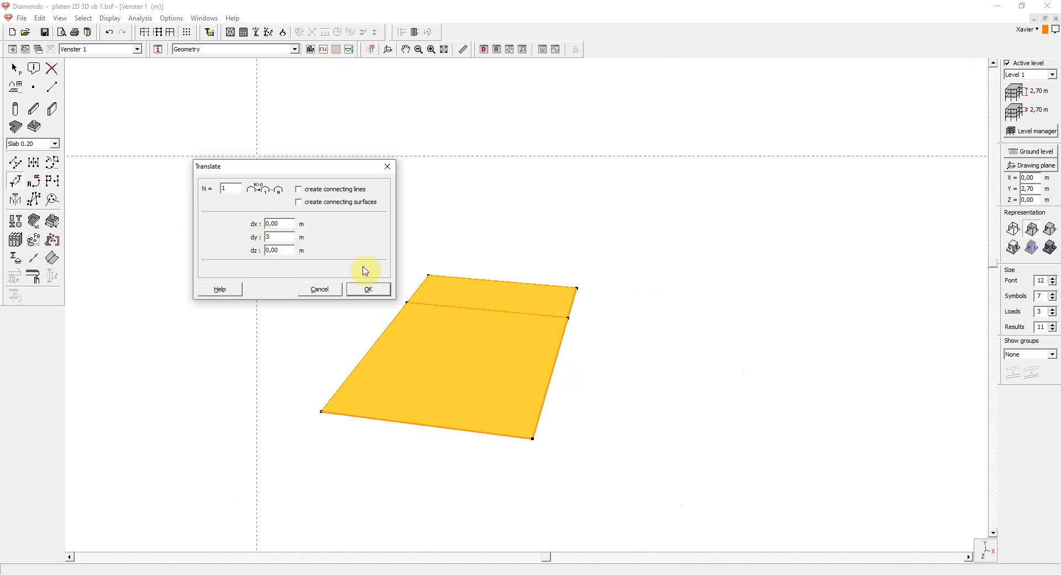
{"action": "left_click", "coordinate": [339, 203]}
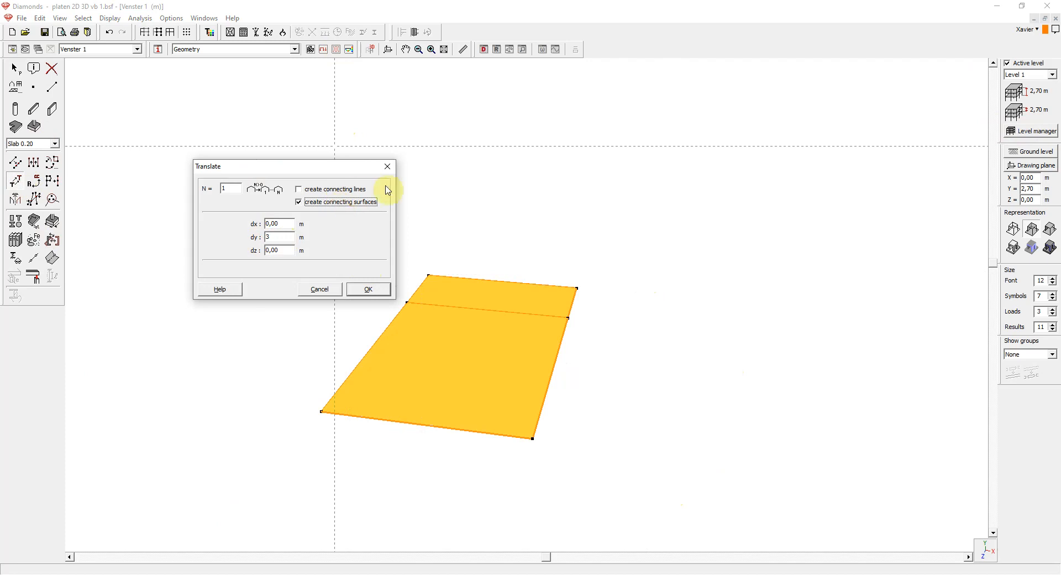
{"action": "left_click", "coordinate": [368, 291]}
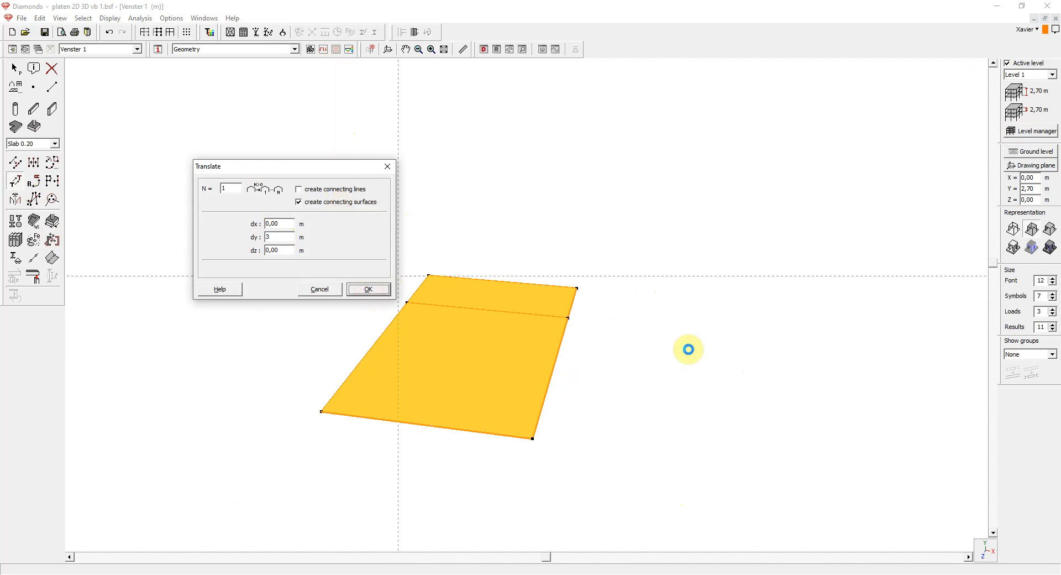
{"action": "left_click", "coordinate": [689, 349]}
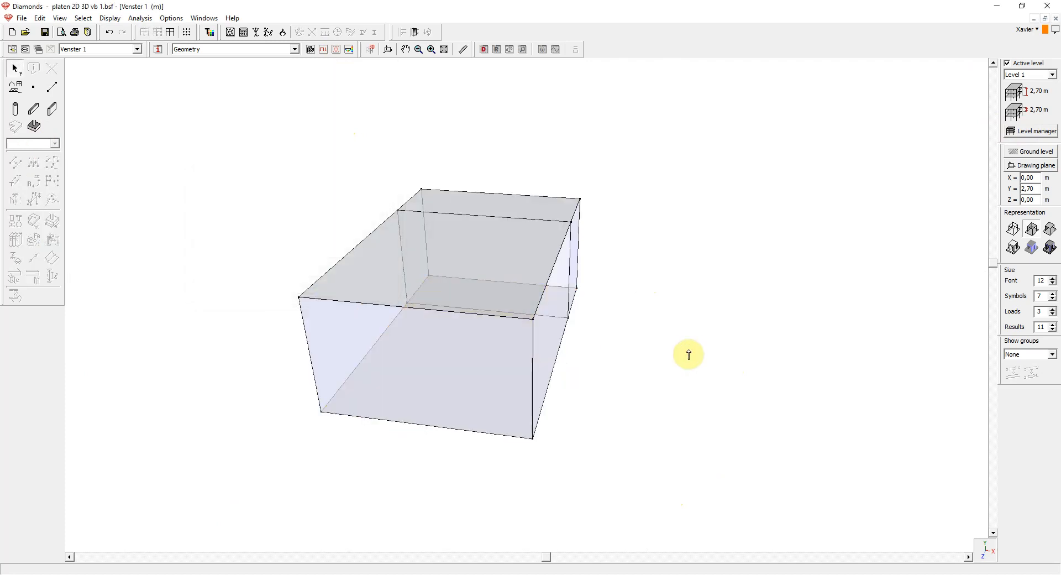
- Select the front wall, the side wall and the large upper slab in turn to inspect the generated surfaces
{"action": "left_click", "coordinate": [445, 397]}
{"action": "left_click", "coordinate": [552, 329]}
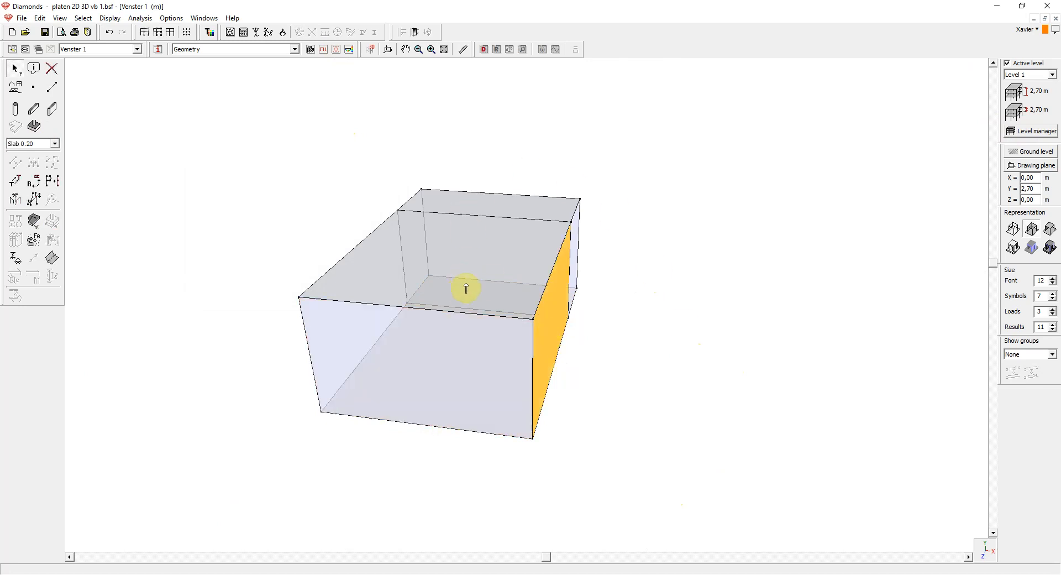
{"action": "left_click", "coordinate": [489, 250]}
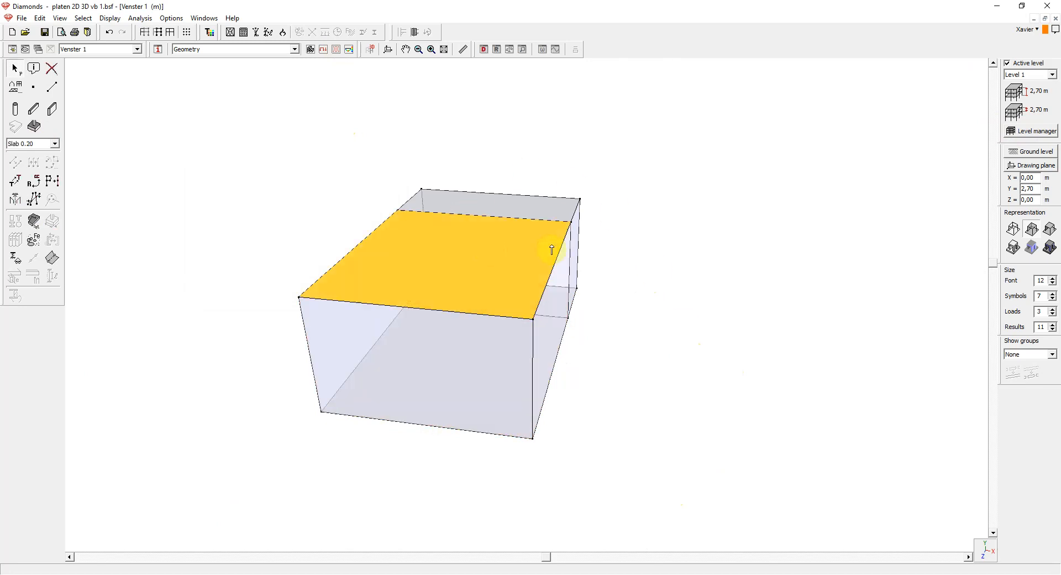
{"action": "left_click", "coordinate": [786, 374]}
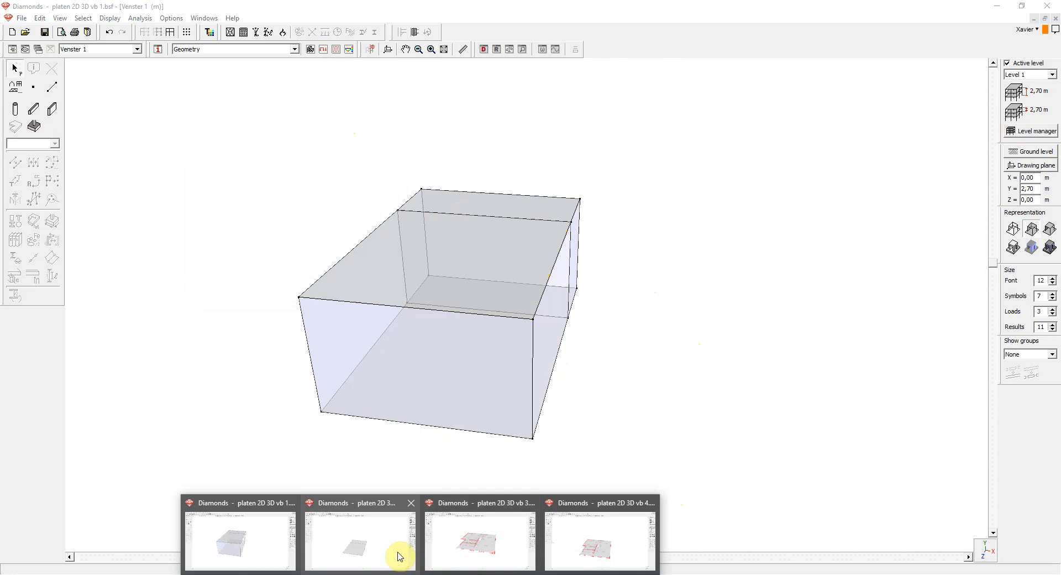
- Switch to the platen 2D 3D vb 2 model and select all slab edge lines plus the dividing line
{"action": "left_click", "coordinate": [400, 557]}
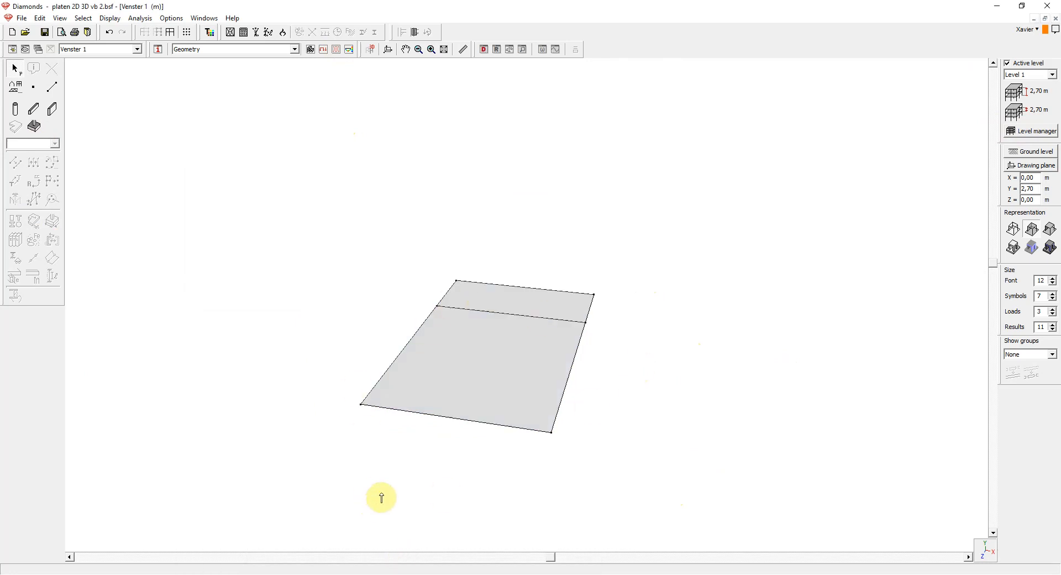
{"action": "left_click", "coordinate": [387, 374]}
{"action": "left_click", "coordinate": [446, 293]}
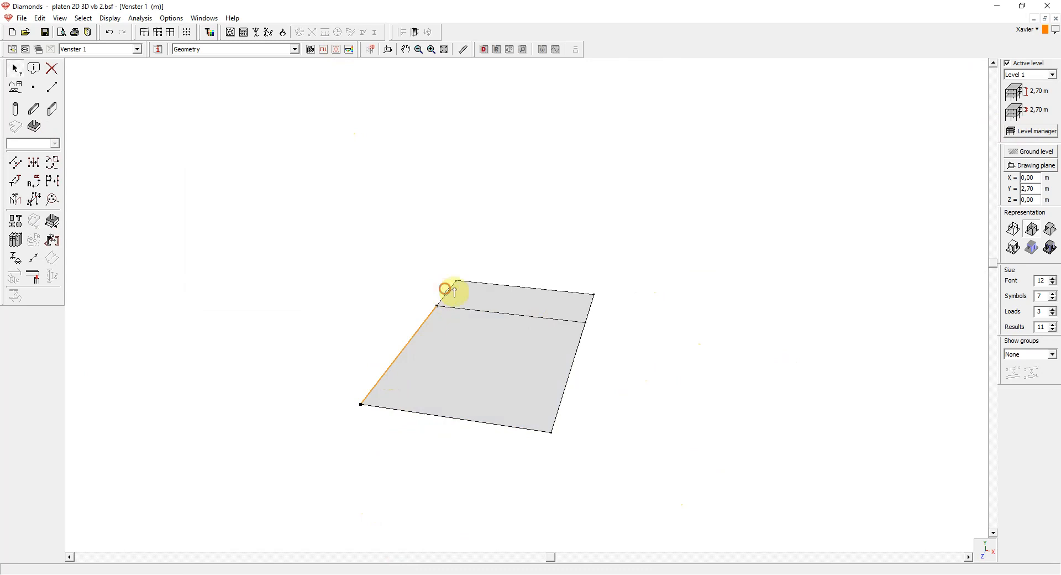
{"action": "left_click", "coordinate": [478, 284]}
{"action": "left_click", "coordinate": [592, 310]}
{"action": "left_click", "coordinate": [567, 386]}
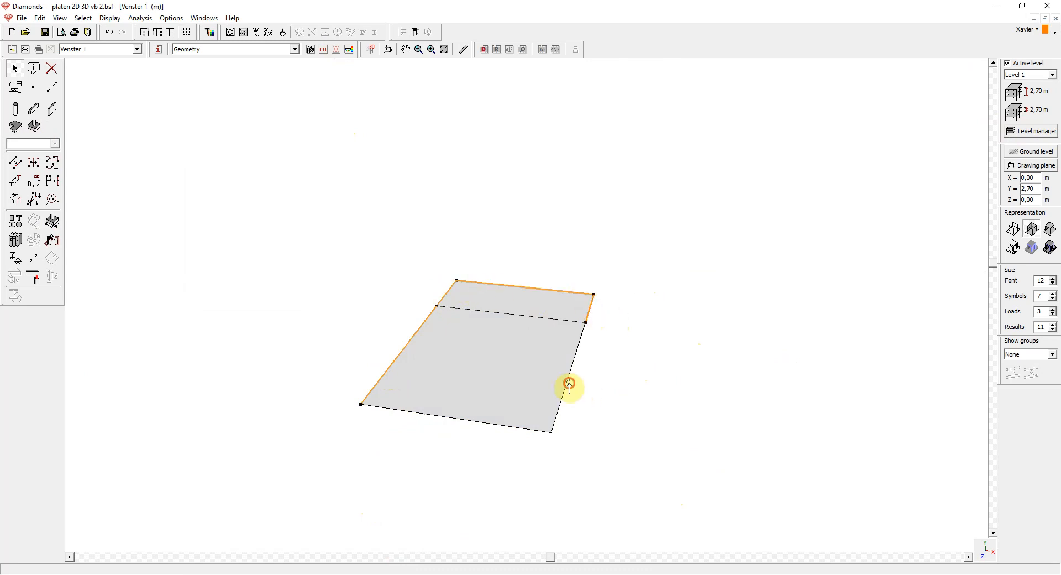
{"action": "left_click", "coordinate": [503, 425]}
{"action": "left_click", "coordinate": [533, 320]}
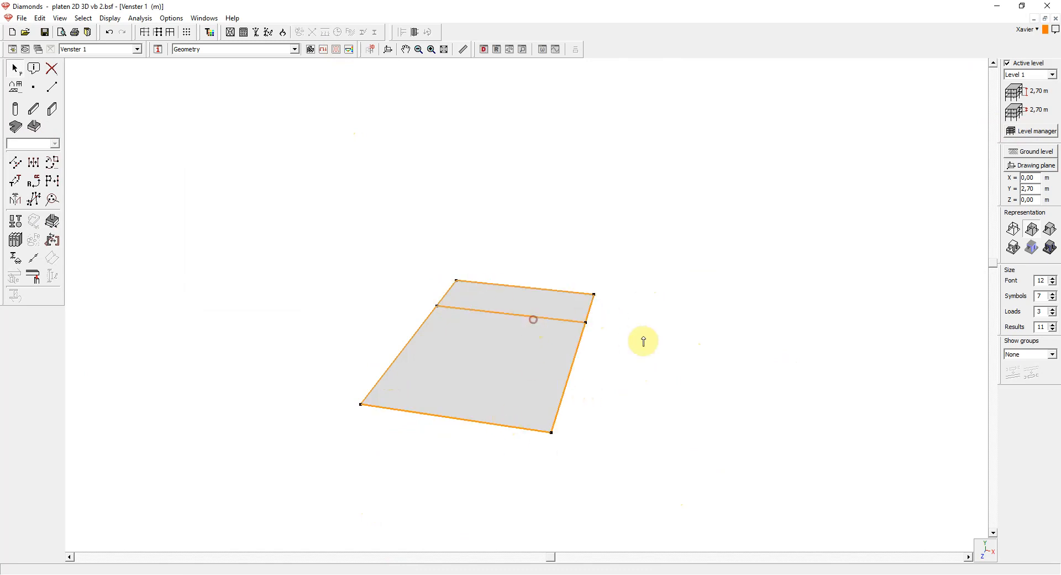
- Copy the selected lines once with a dy translation of 3 m and create connecting surfaces
{"action": "left_click", "coordinate": [17, 184]}
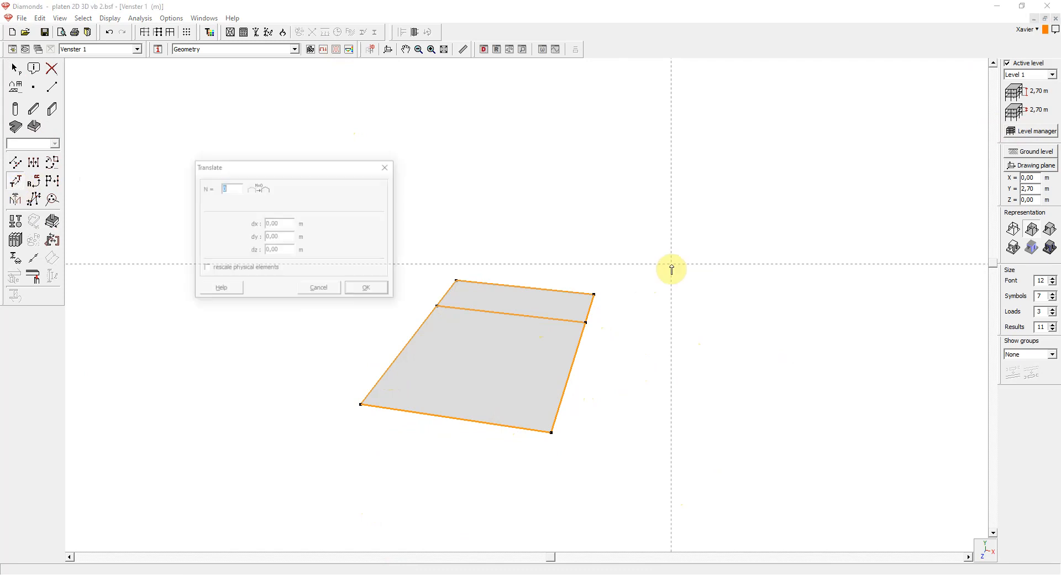
{"action": "type", "text": "1"}
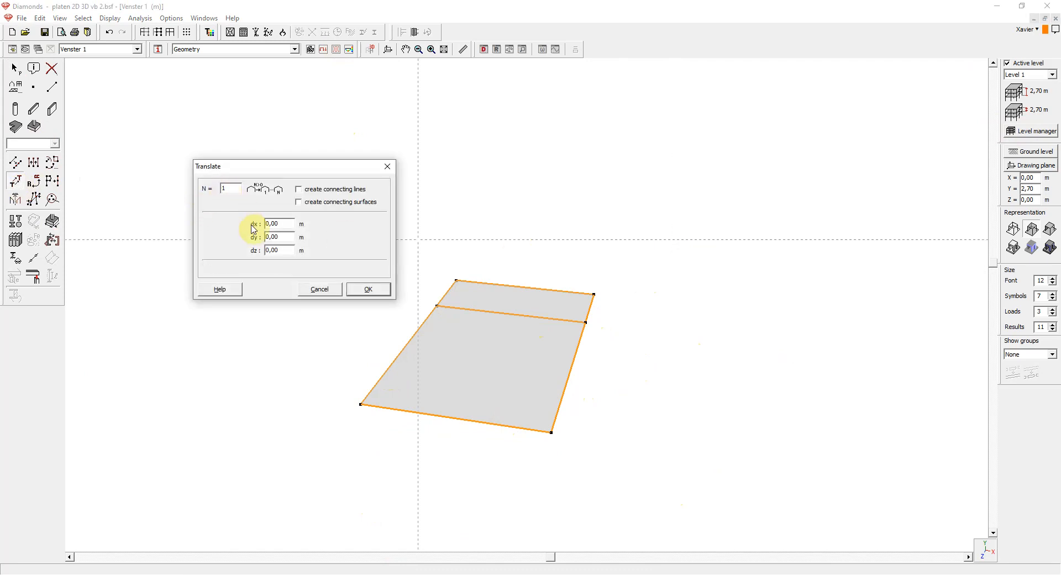
{"action": "double_click", "coordinate": [283, 237]}
{"action": "type", "text": "3"}
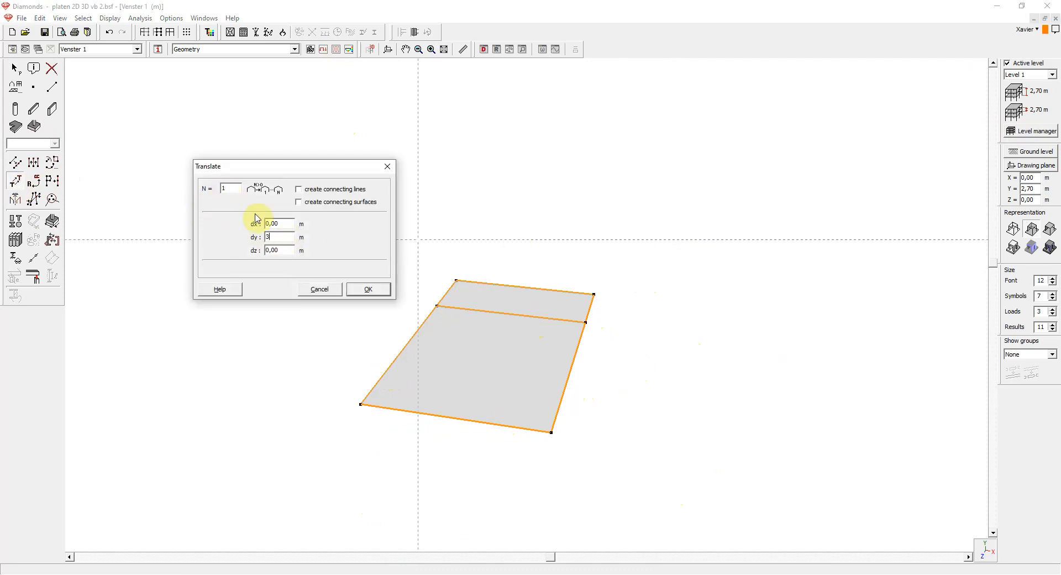
{"action": "left_click", "coordinate": [325, 202]}
{"action": "left_click", "coordinate": [357, 290]}
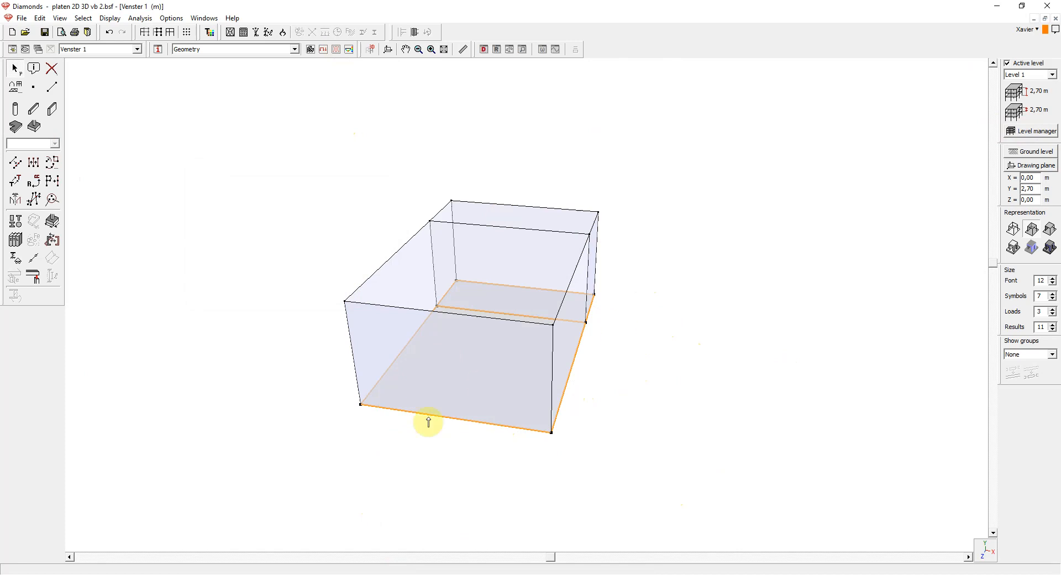
- Switch to the platen 2D 3D vb 3 model, select the entire floor and remove all its line and point supports
{"action": "mouse_move", "coordinate": [394, 555]}
{"action": "left_click", "coordinate": [434, 554]}
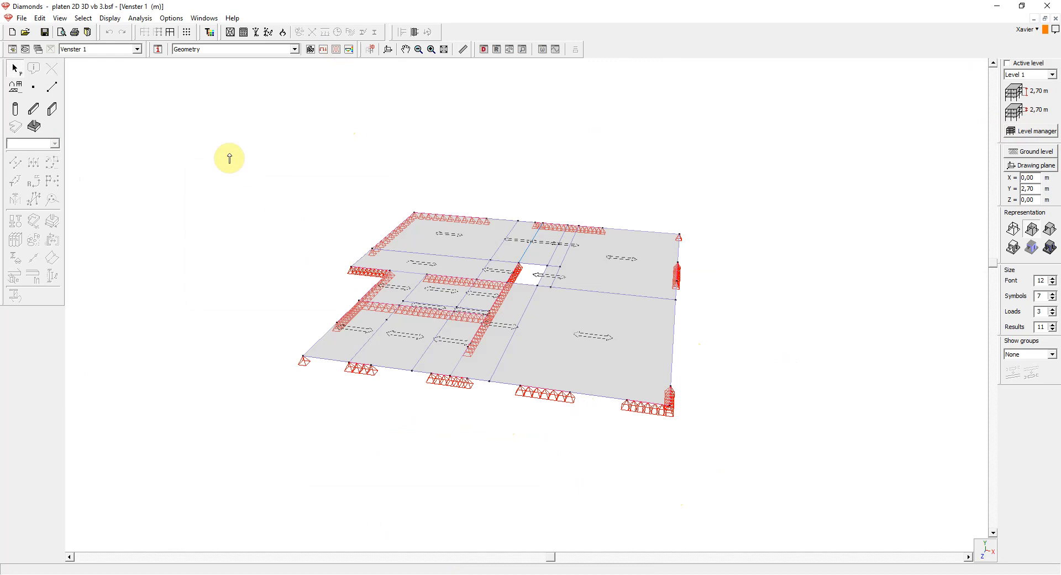
{"action": "left_click_drag", "start_coordinate": [240, 157], "coordinate": [769, 481]}
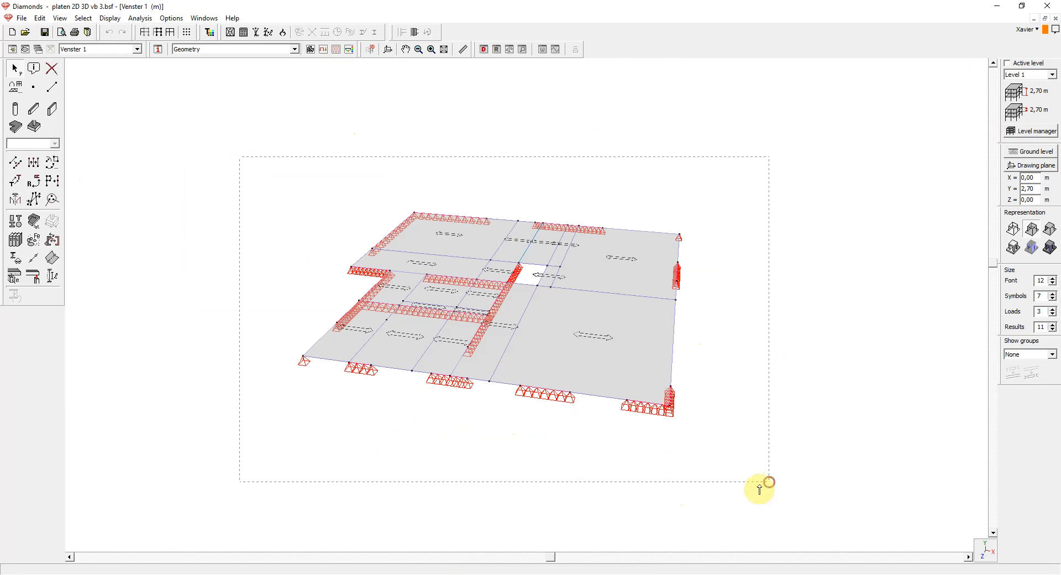
{"action": "left_click", "coordinate": [15, 258]}
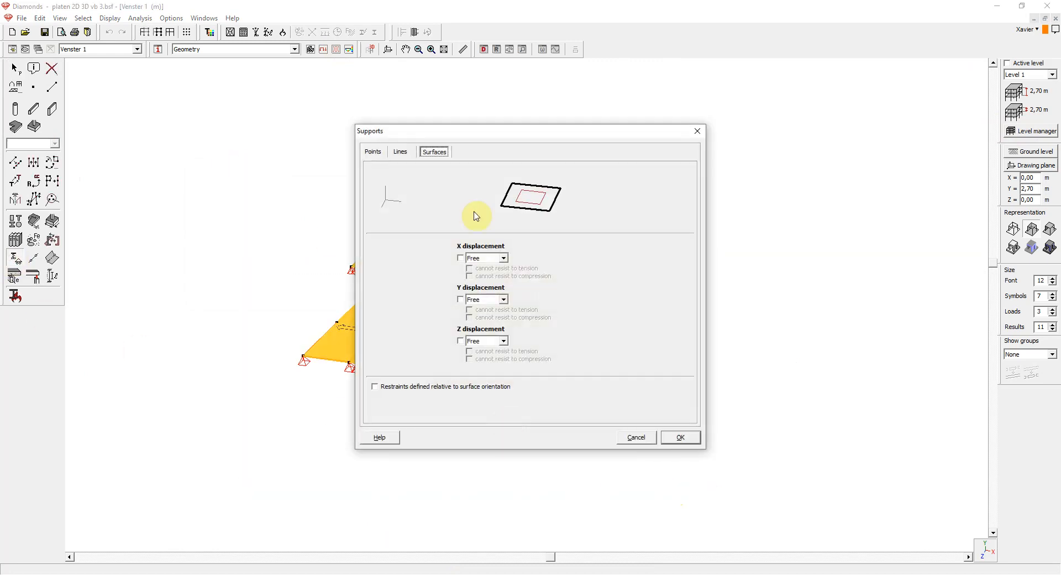
{"action": "left_click", "coordinate": [402, 151]}
{"action": "left_click", "coordinate": [373, 151]}
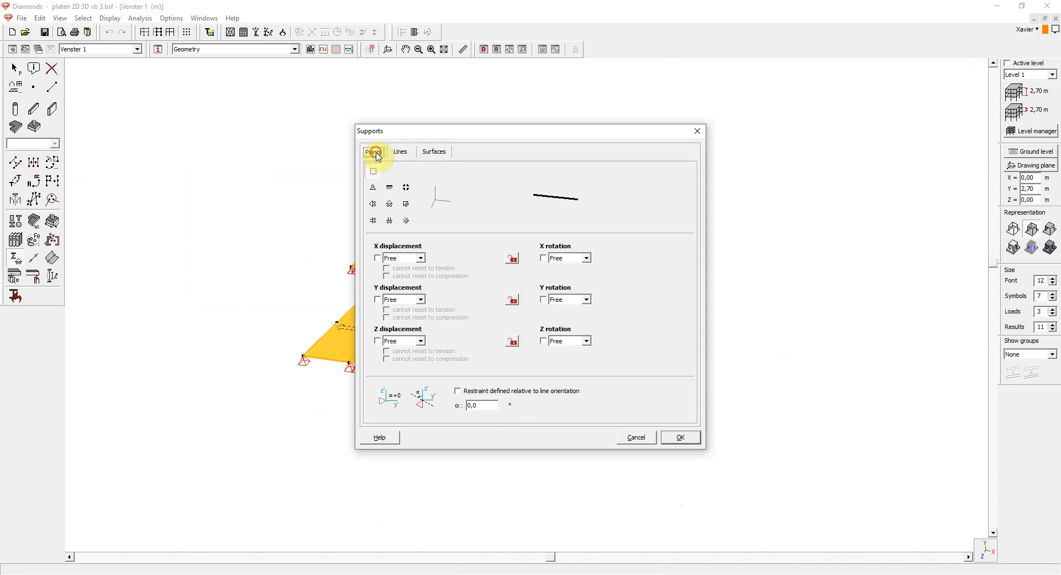
{"action": "left_click", "coordinate": [681, 437]}
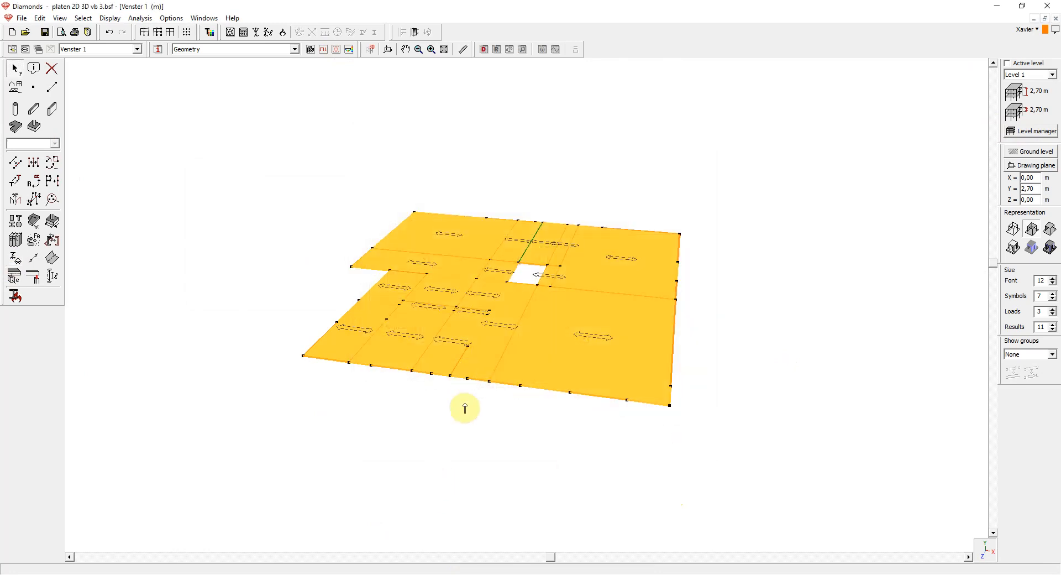
- Copy the selected floor twice with a dy translation of 2.8 m, creating connecting surfaces between the levels
{"action": "left_click", "coordinate": [13, 182]}
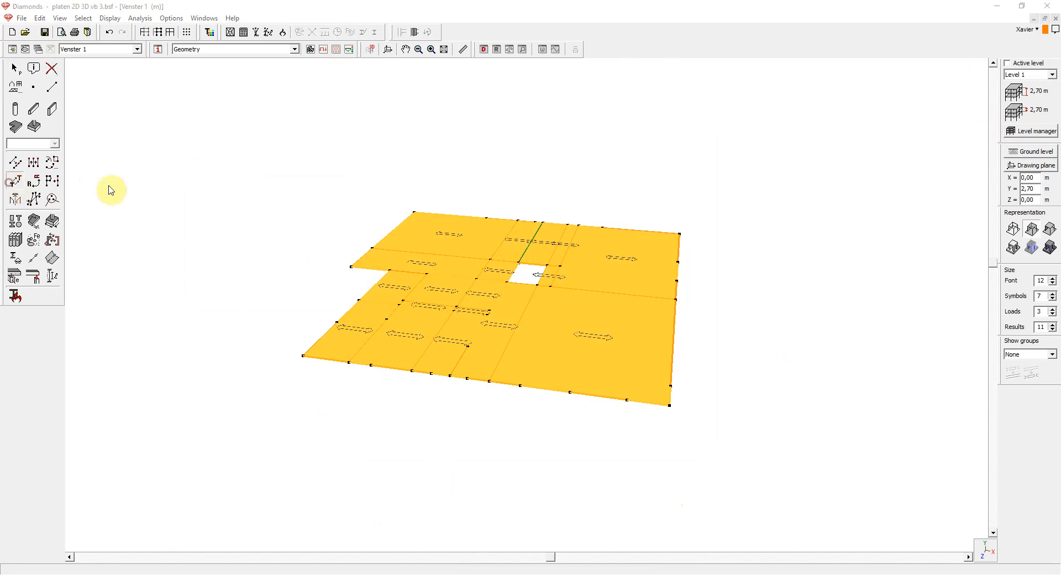
{"action": "left_click", "coordinate": [110, 190]}
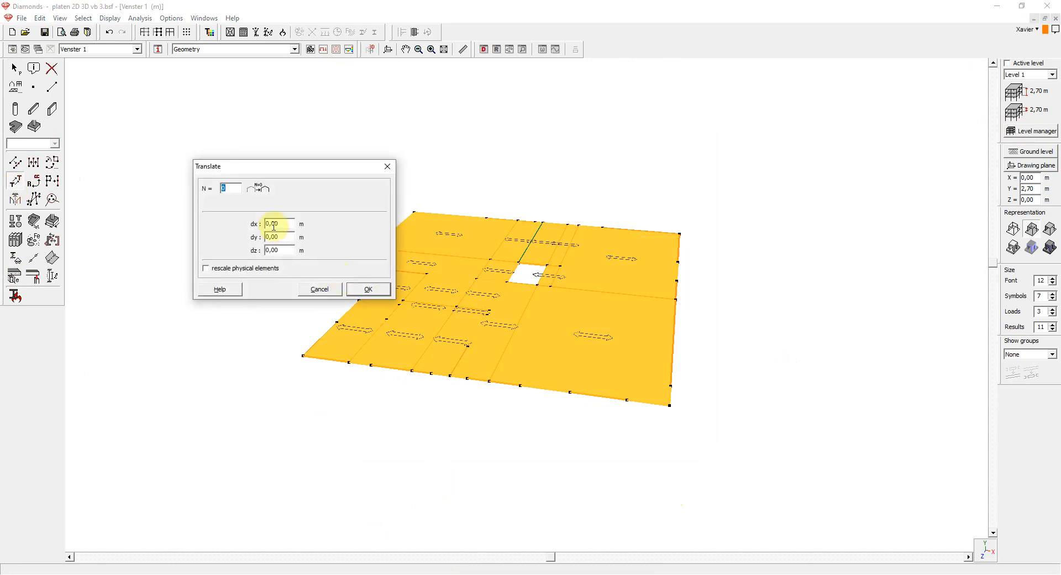
{"action": "type", "text": "2"}
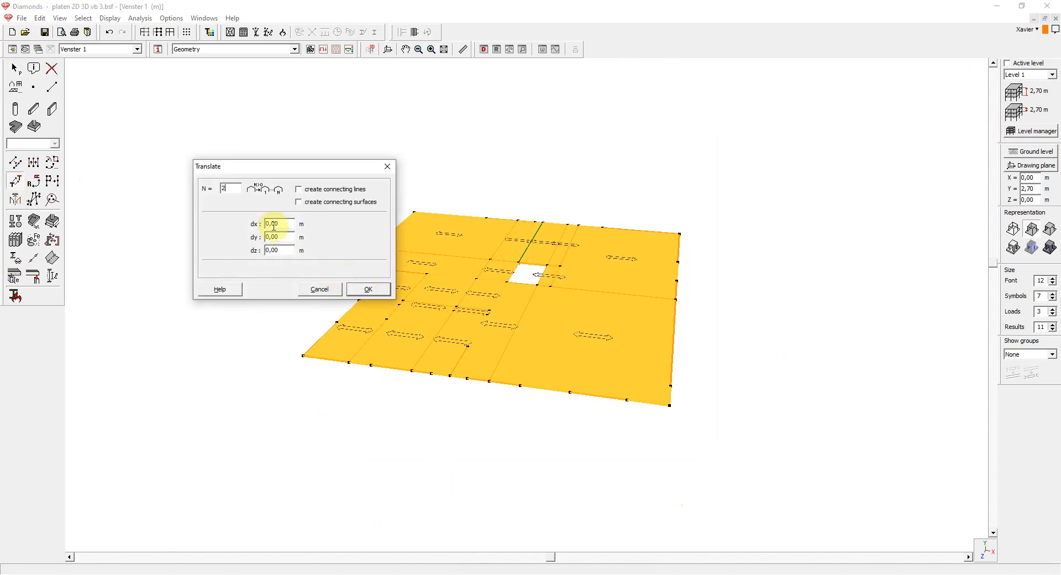
{"action": "left_click", "coordinate": [331, 204]}
{"action": "left_click", "coordinate": [288, 237]}
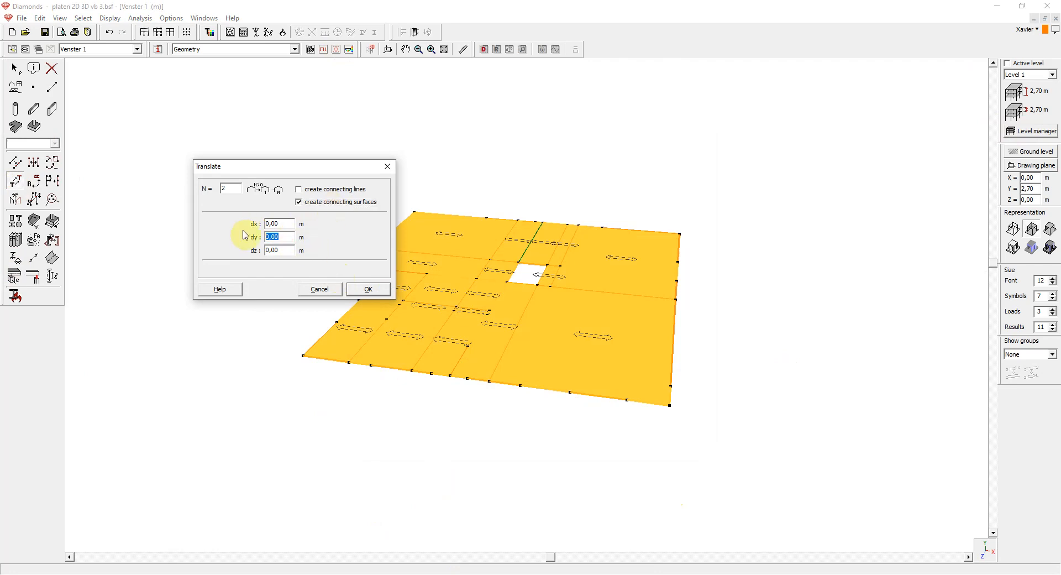
{"action": "type", "text": "2.8"}
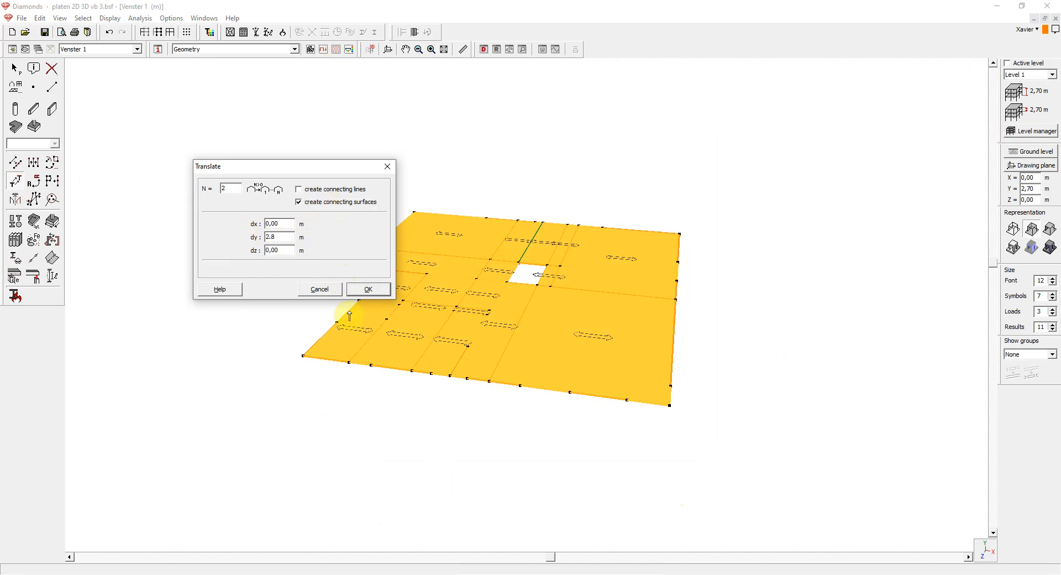
{"action": "left_click", "coordinate": [381, 290]}
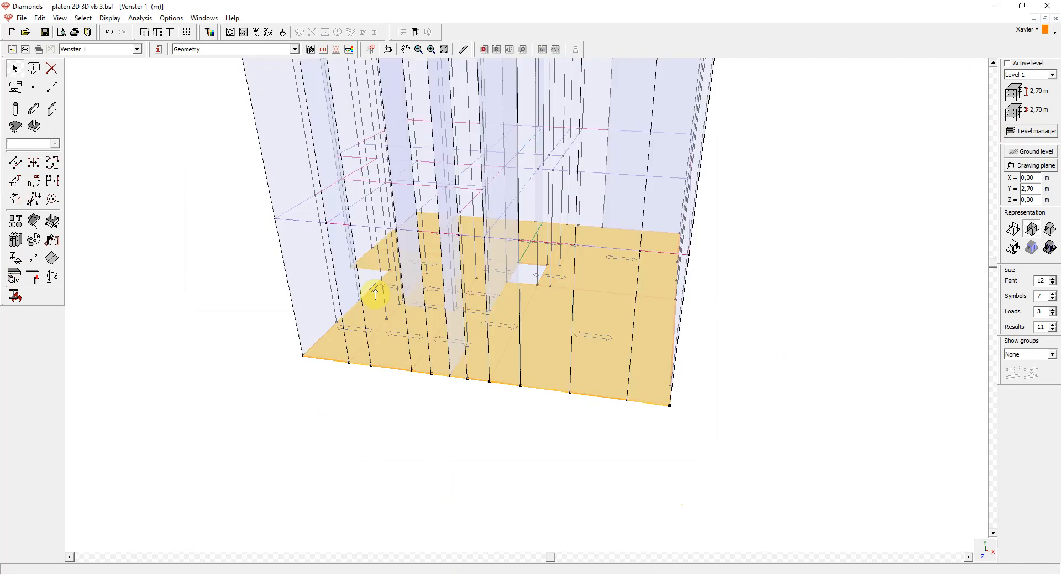
{"action": "scroll", "coordinate": [566, 520], "scroll_direction": "down", "scroll_amount": 3}
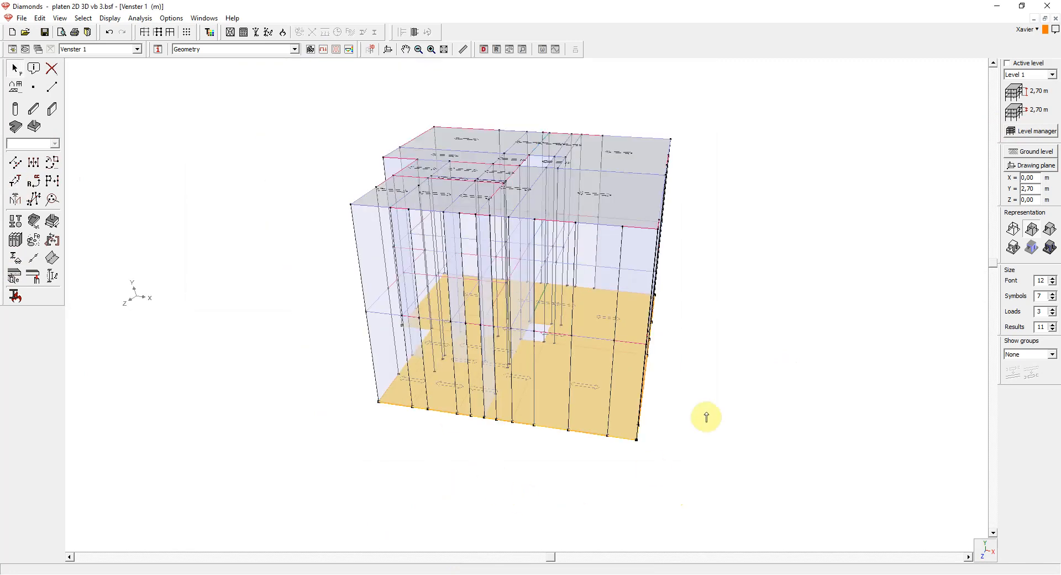
{"action": "left_click", "coordinate": [879, 307]}
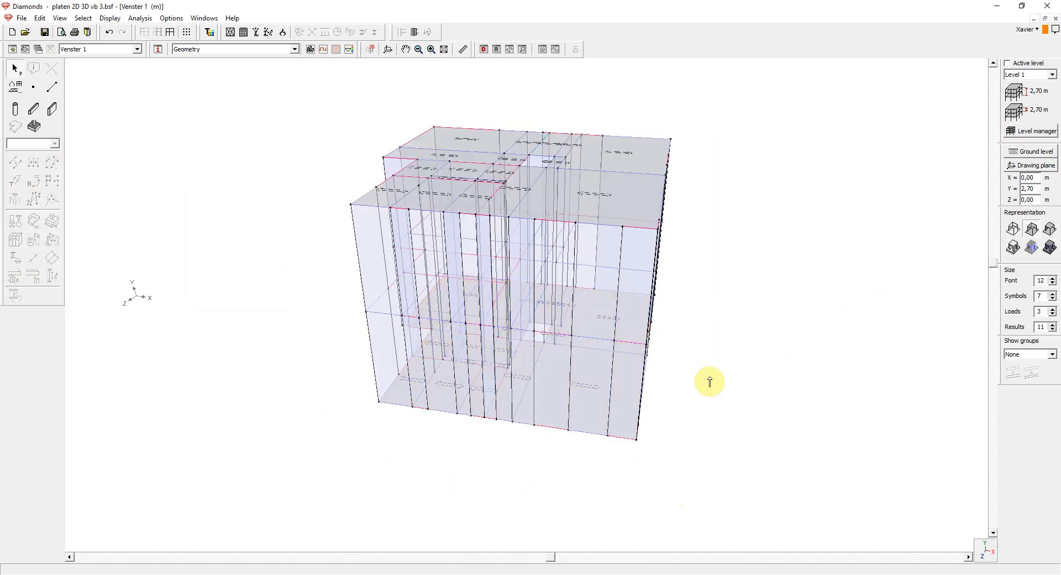
- Switch the model to the opaque surface representation and undo the translated floor copies
{"action": "left_click", "coordinate": [1049, 232]}
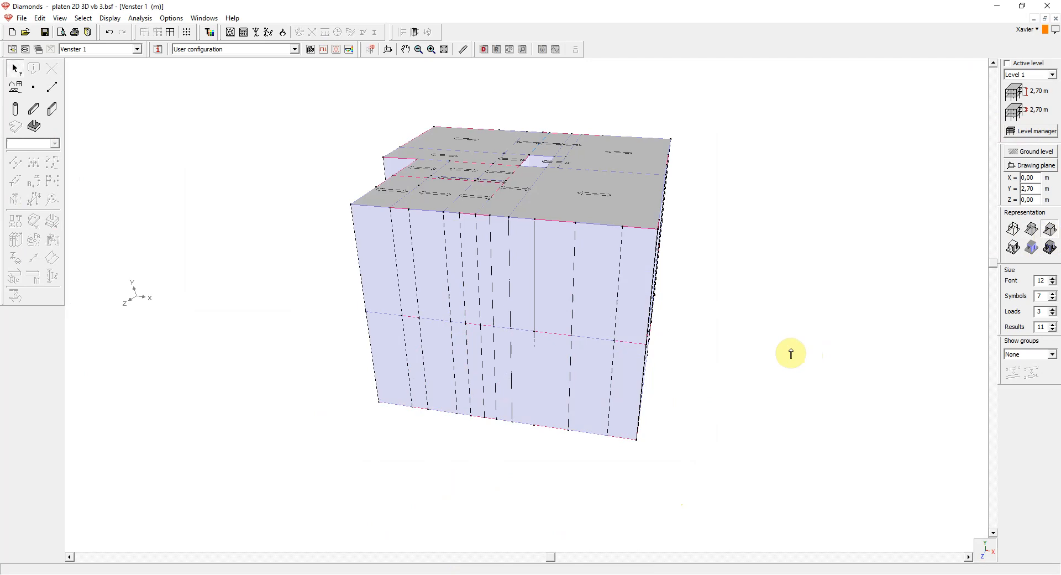
{"action": "left_click", "coordinate": [110, 34]}
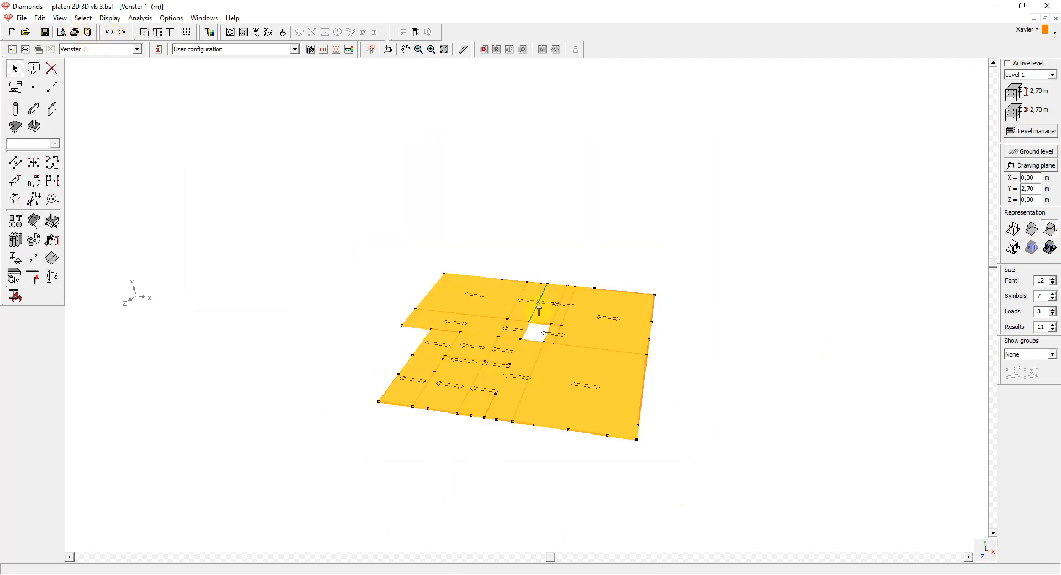
{"action": "left_click", "coordinate": [707, 408]}
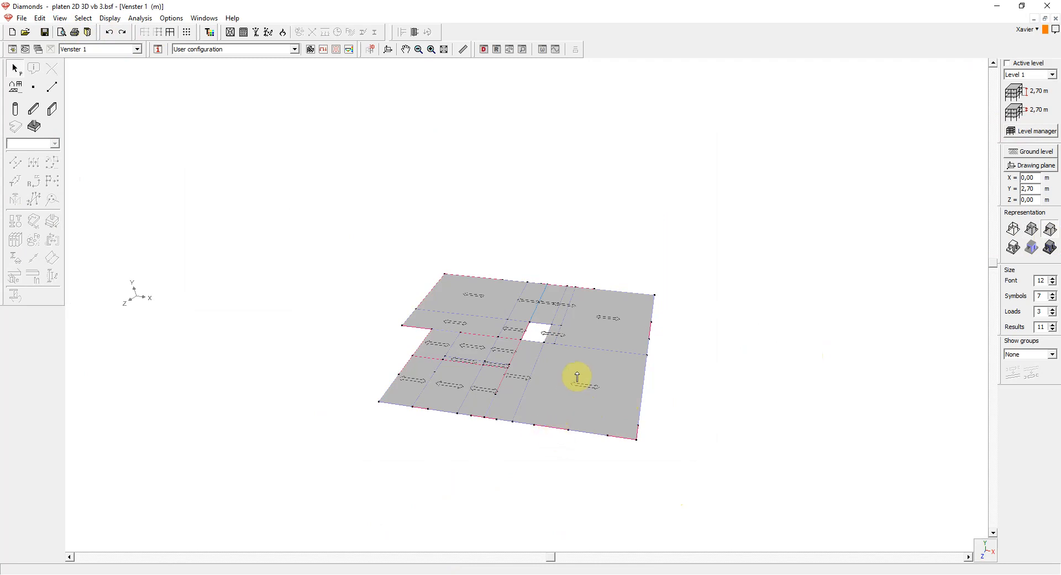
- Select the entire floor and copy it twice with a dy translation of 2.8 m, creating both connecting lines and connecting surfaces
{"action": "left_click", "coordinate": [577, 411]}
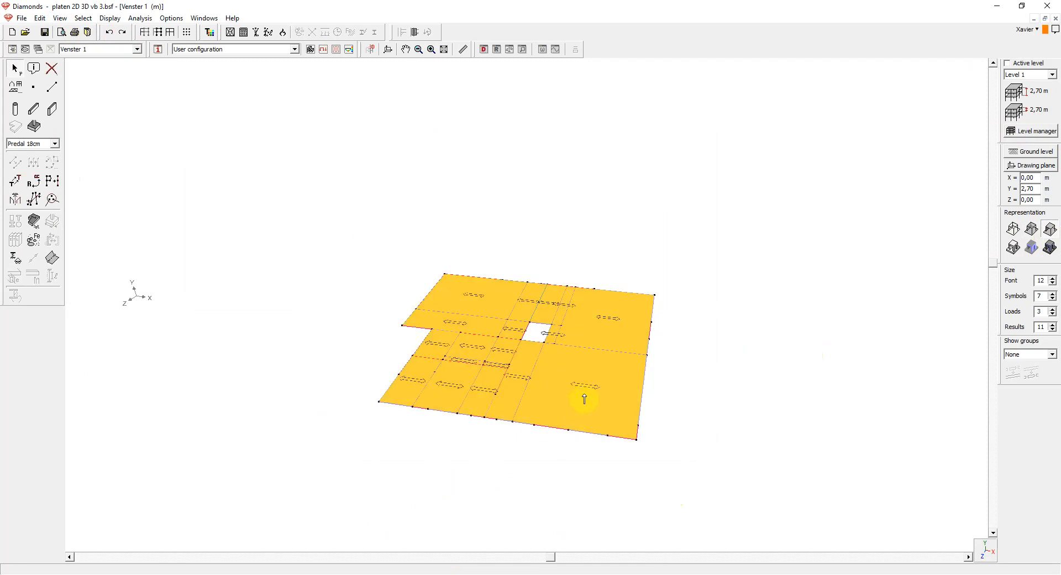
{"action": "left_click", "coordinate": [553, 435]}
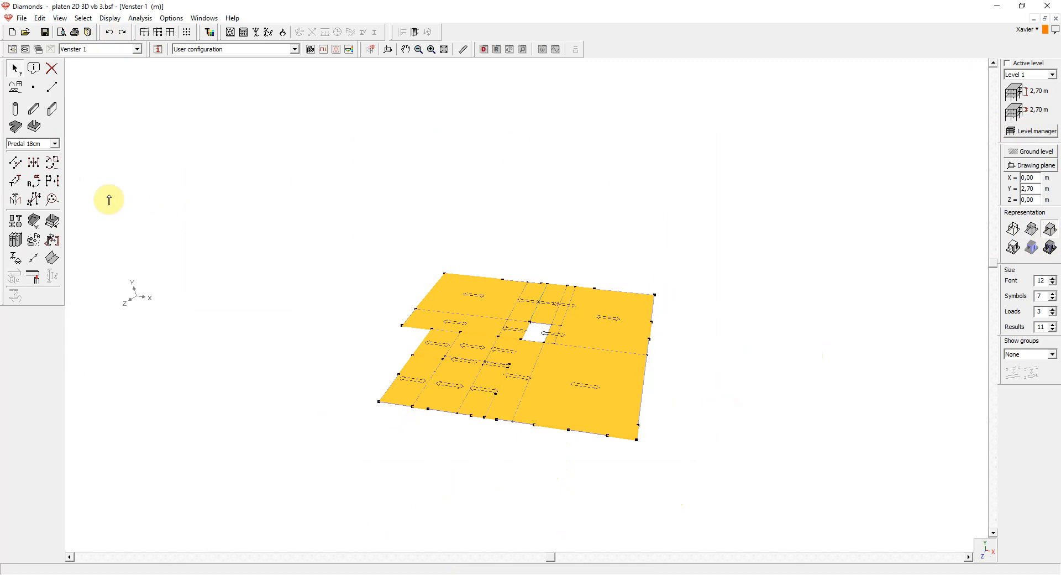
{"action": "left_click", "coordinate": [16, 179]}
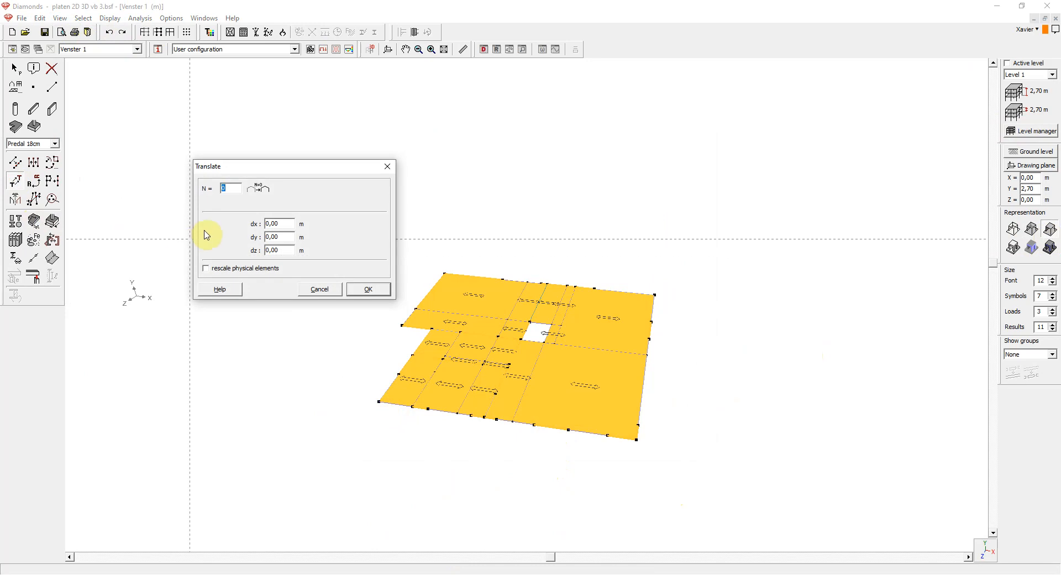
{"action": "type", "text": "2"}
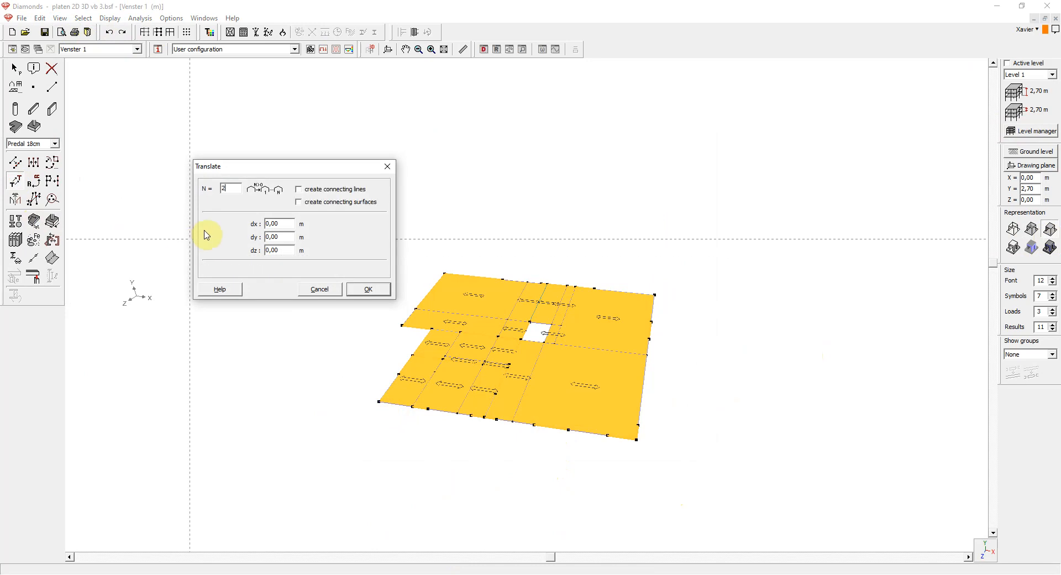
{"action": "double_click", "coordinate": [281, 236]}
{"action": "type", "text": "2.8"}
{"action": "left_click", "coordinate": [327, 204]}
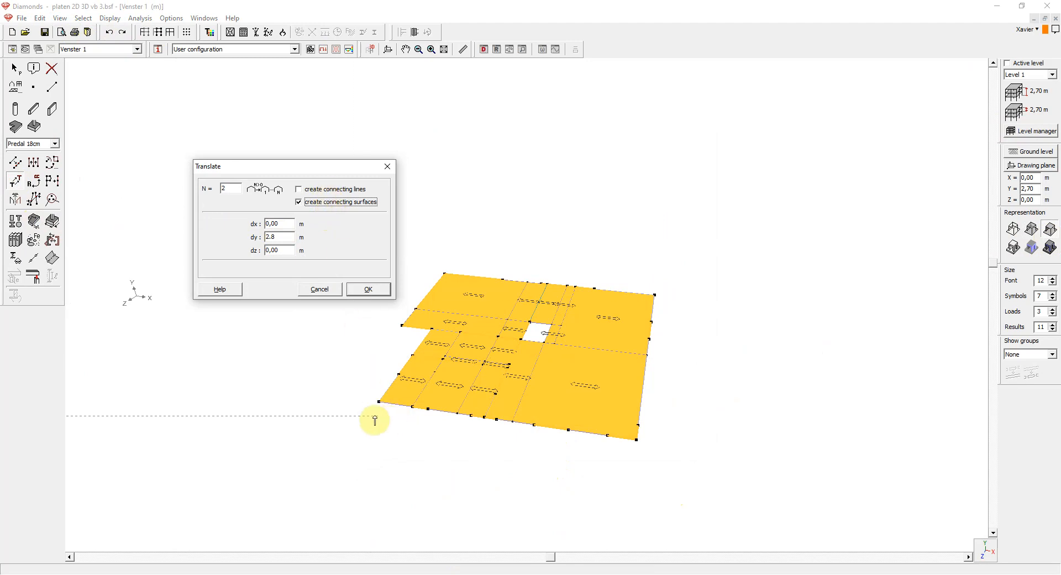
{"action": "left_click", "coordinate": [335, 192]}
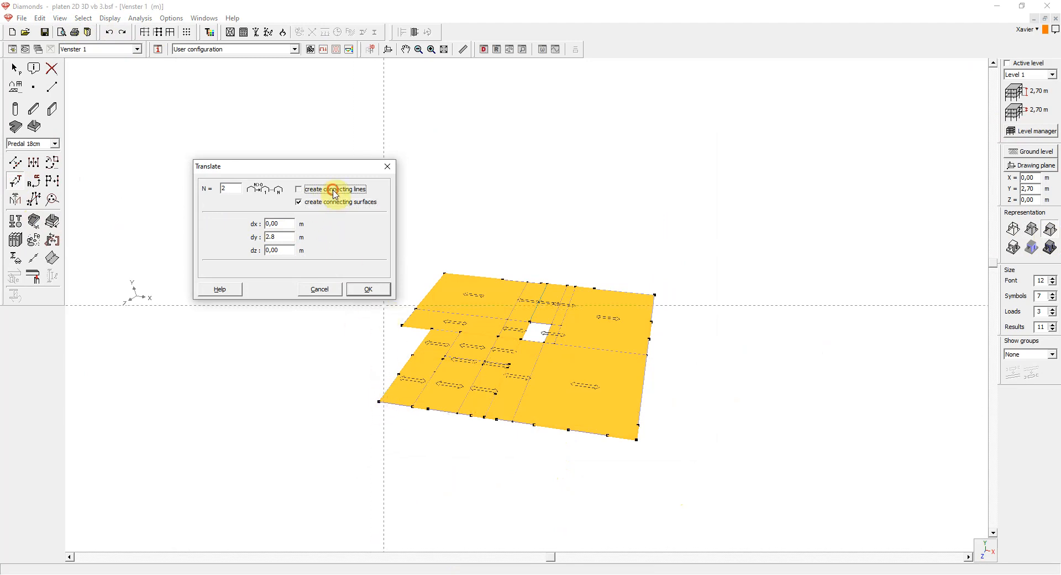
{"action": "left_click", "coordinate": [352, 290]}
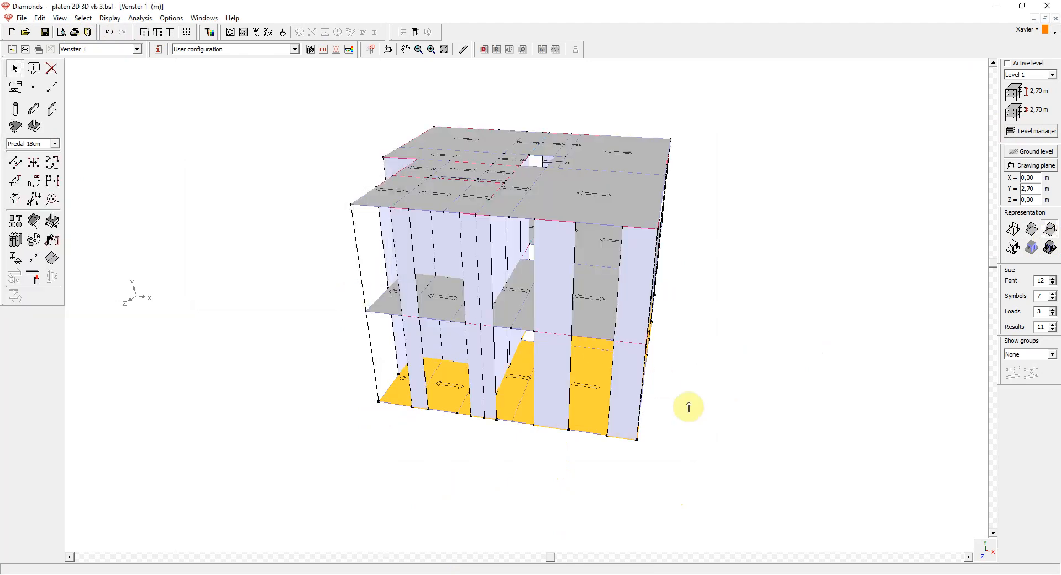
{"action": "left_click", "coordinate": [729, 453]}
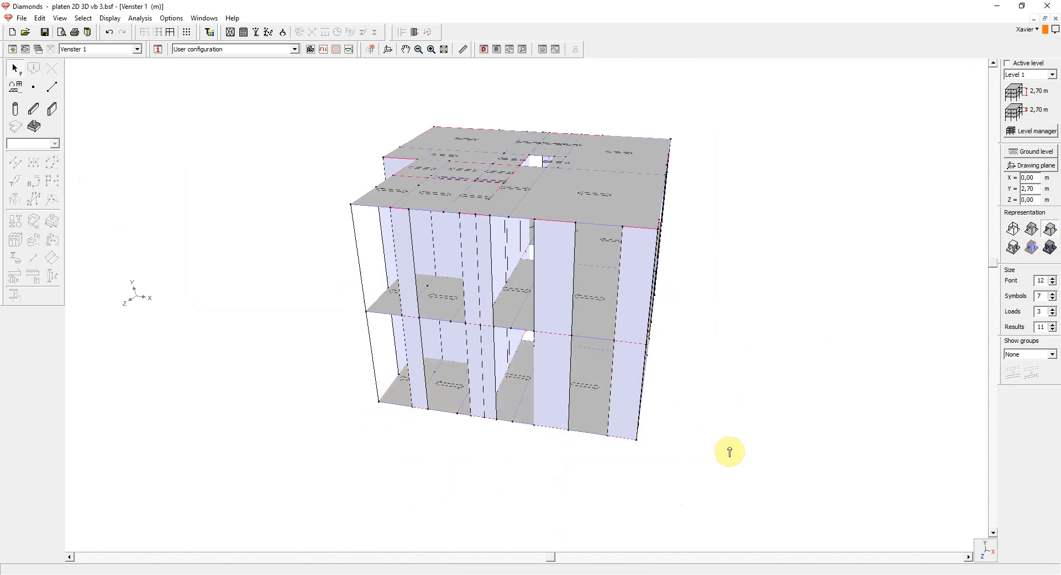
- Examine a lower front wall surface and the lower corner line created between the levels
{"action": "left_click", "coordinate": [557, 387]}
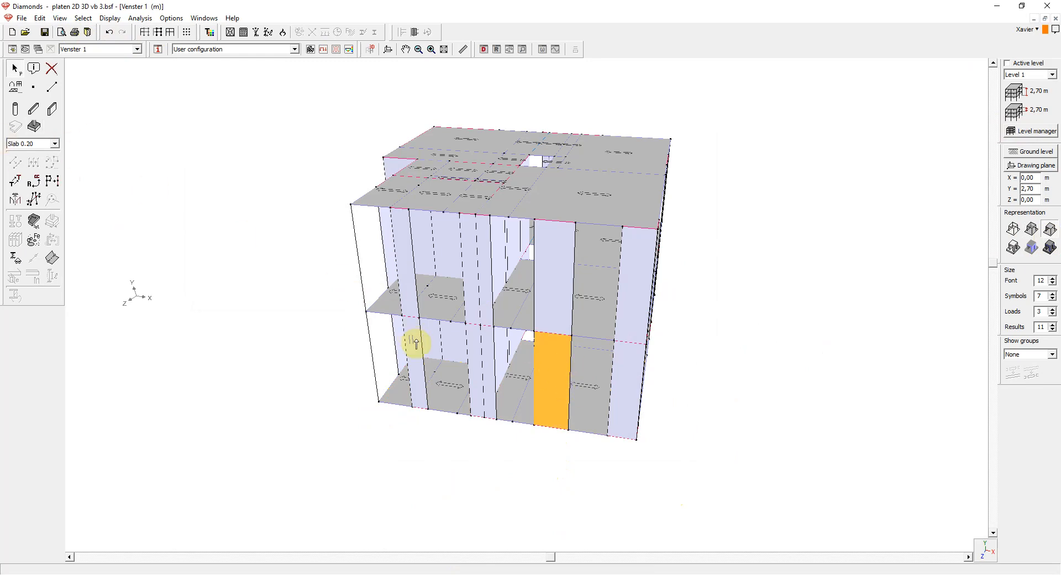
{"action": "left_click", "coordinate": [368, 347]}
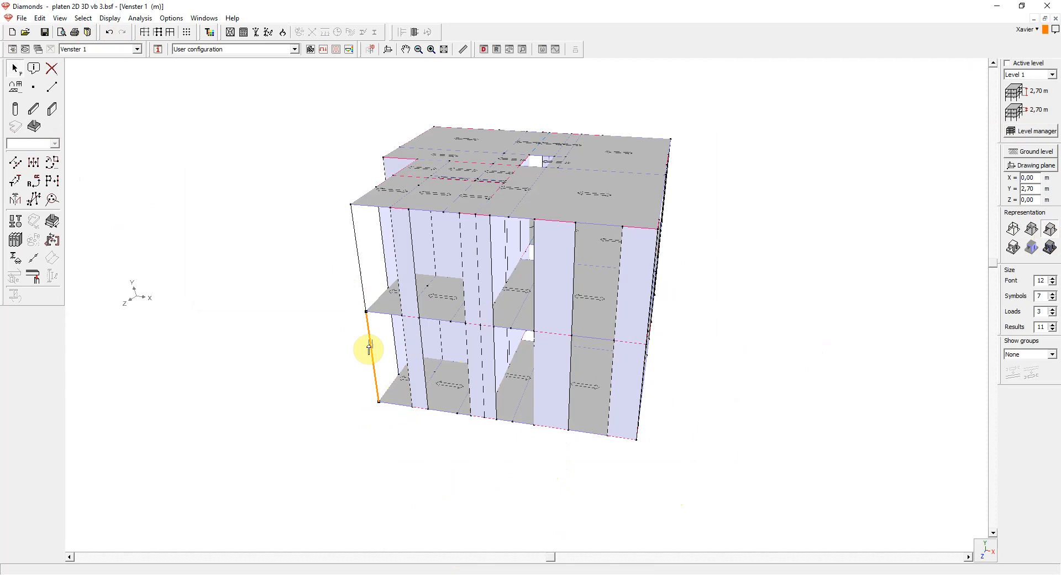
{"action": "left_click", "coordinate": [395, 447]}
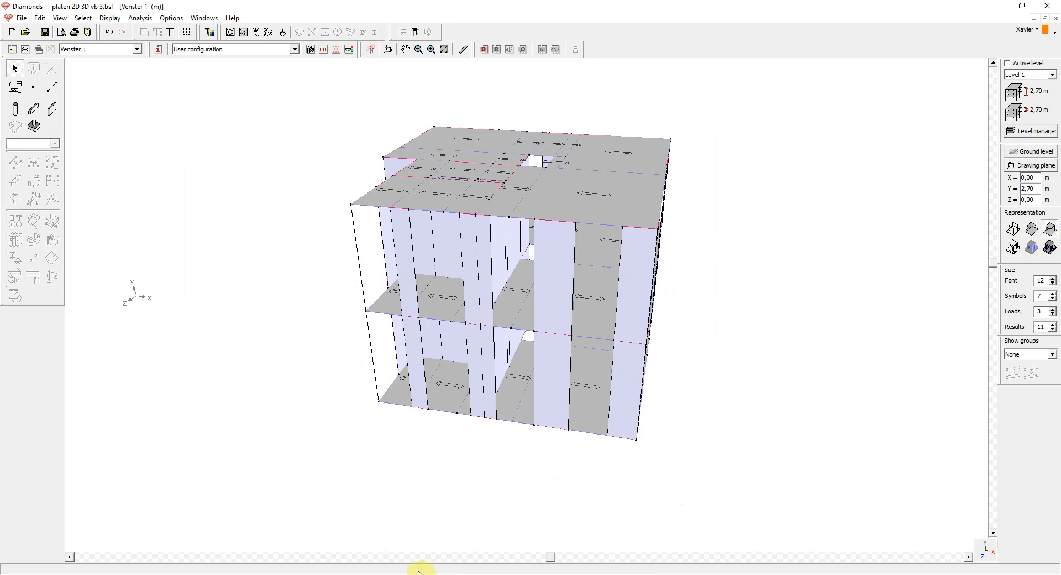
- Switch to the platen 2D 3D vb 4 model and select the entire floor
{"action": "mouse_move", "coordinate": [478, 567]}
{"action": "left_click", "coordinate": [621, 557]}
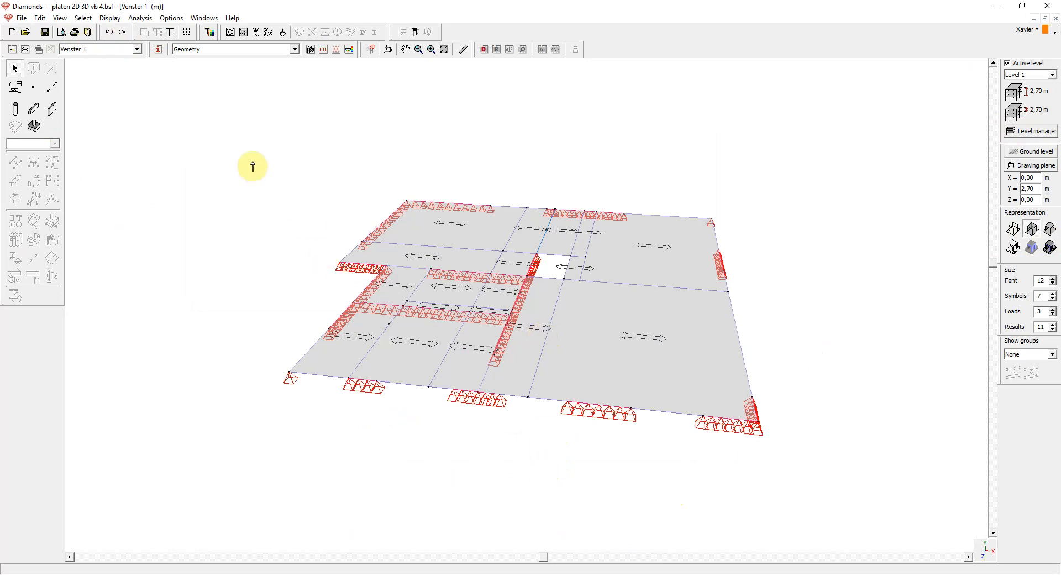
{"action": "left_click_drag", "start_coordinate": [252, 164], "coordinate": [715, 448]}
{"action": "left_click_drag", "start_coordinate": [798, 493], "coordinate": [801, 490]}
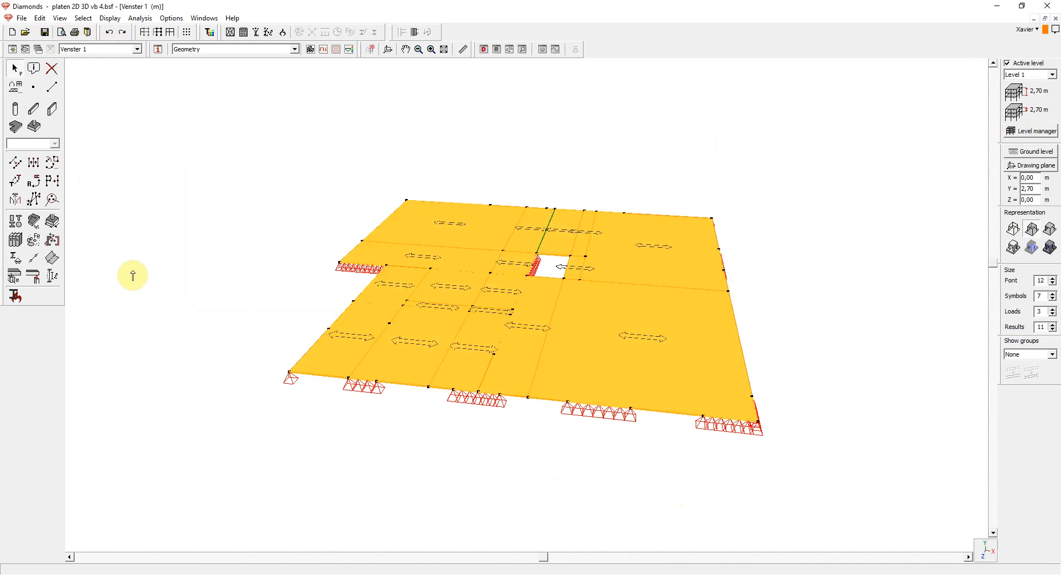
- Remove all line and point supports from the selected floor
{"action": "left_click", "coordinate": [18, 255]}
{"action": "left_click", "coordinate": [400, 151]}
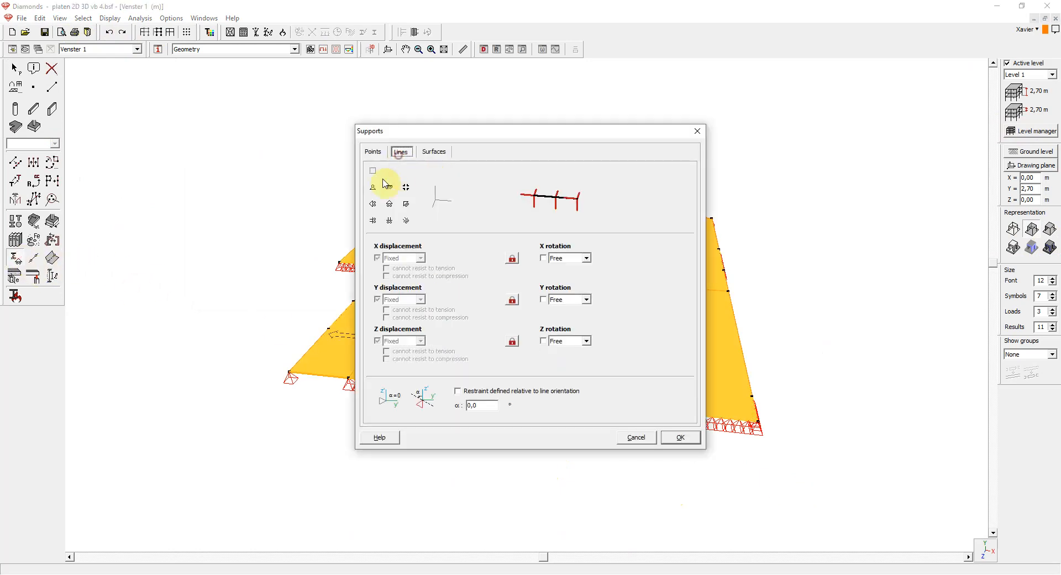
{"action": "left_click", "coordinate": [374, 171]}
{"action": "left_click", "coordinate": [376, 152]}
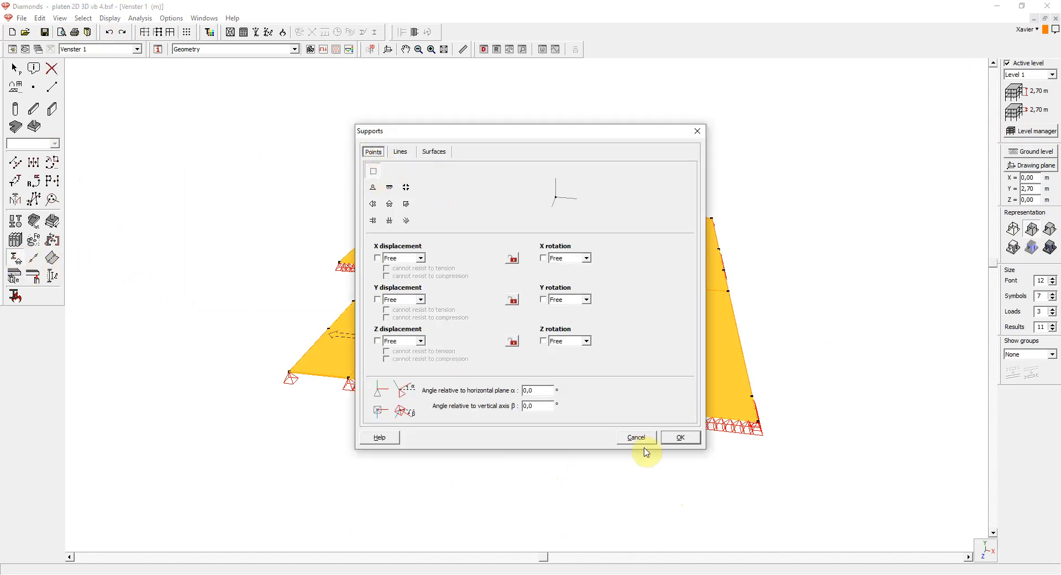
{"action": "left_click", "coordinate": [636, 438]}
{"action": "left_click", "coordinate": [594, 479]}
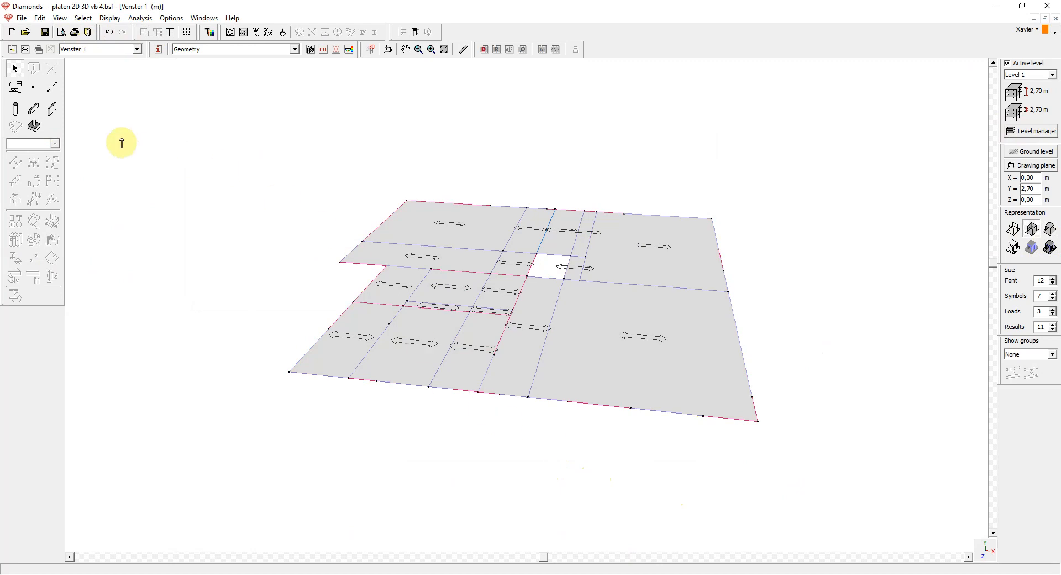
- Place columns beneath the floor's two diagonally opposite corners, front-left and rear-right, and select the front one
{"action": "left_click", "coordinate": [15, 109]}
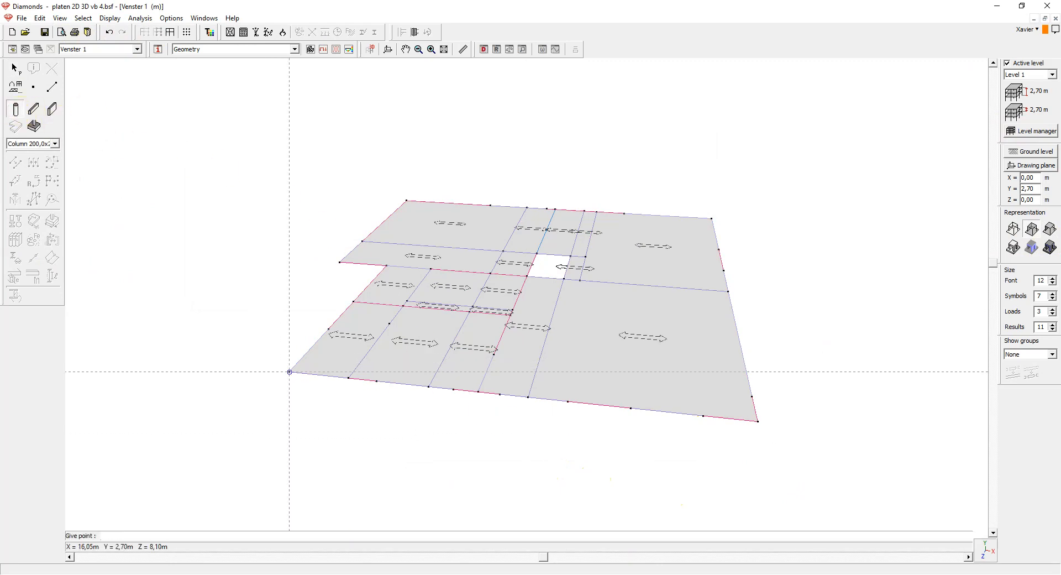
{"action": "left_click", "coordinate": [290, 372]}
{"action": "left_click", "coordinate": [712, 219]}
{"action": "right_click", "coordinate": [771, 218]}
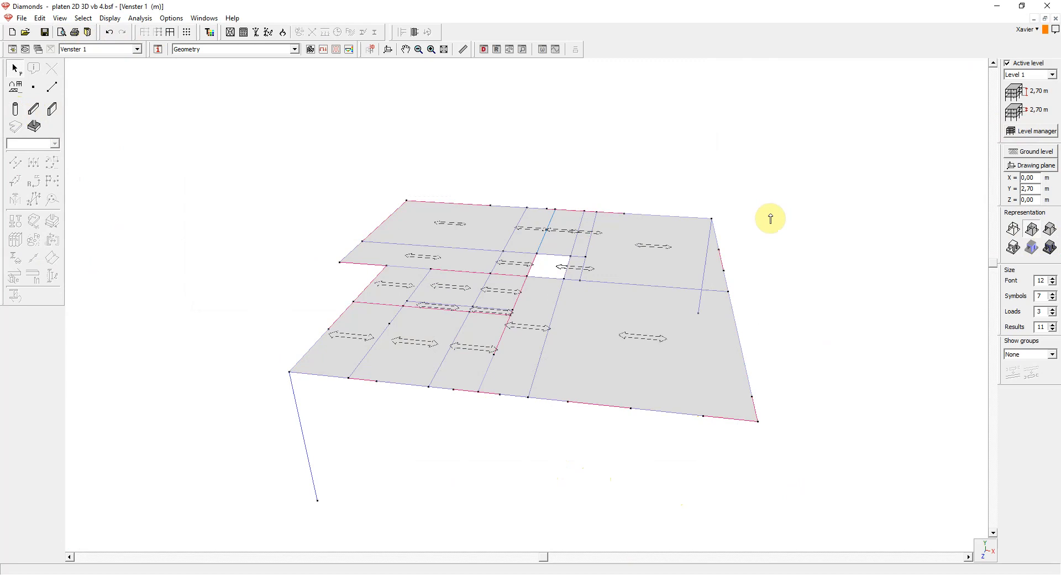
{"action": "left_click", "coordinate": [303, 419]}
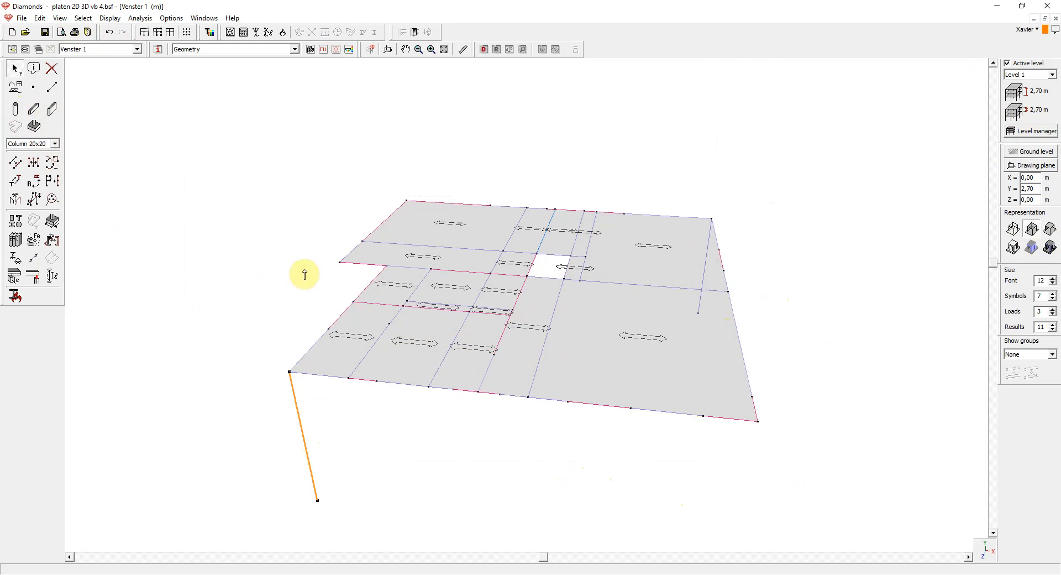
- Draw 200 mm walls beneath the red line segments along the floor's front edge, up to the front-right corner
{"action": "left_click", "coordinate": [53, 110]}
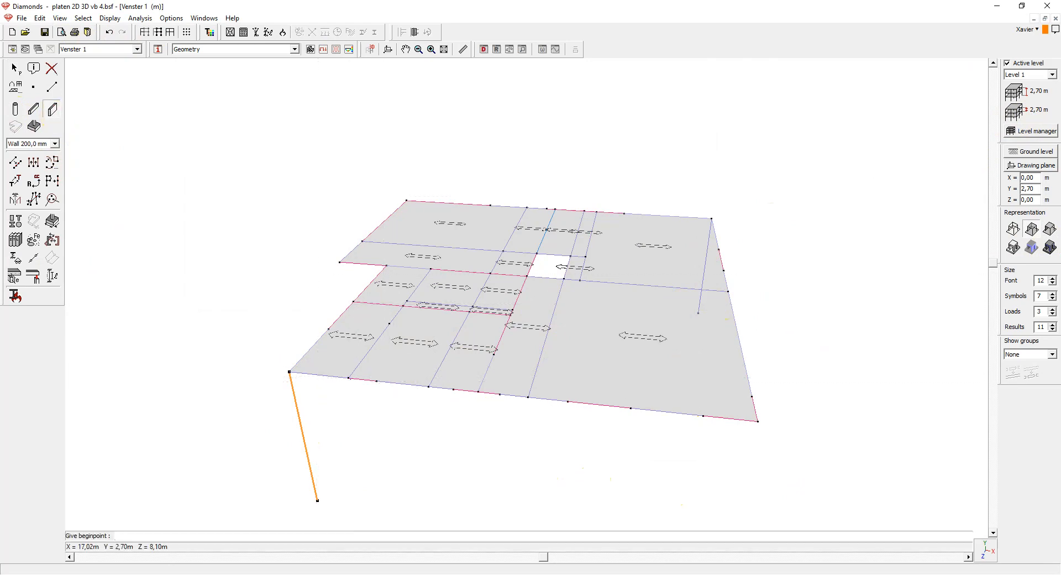
{"action": "left_click", "coordinate": [348, 378]}
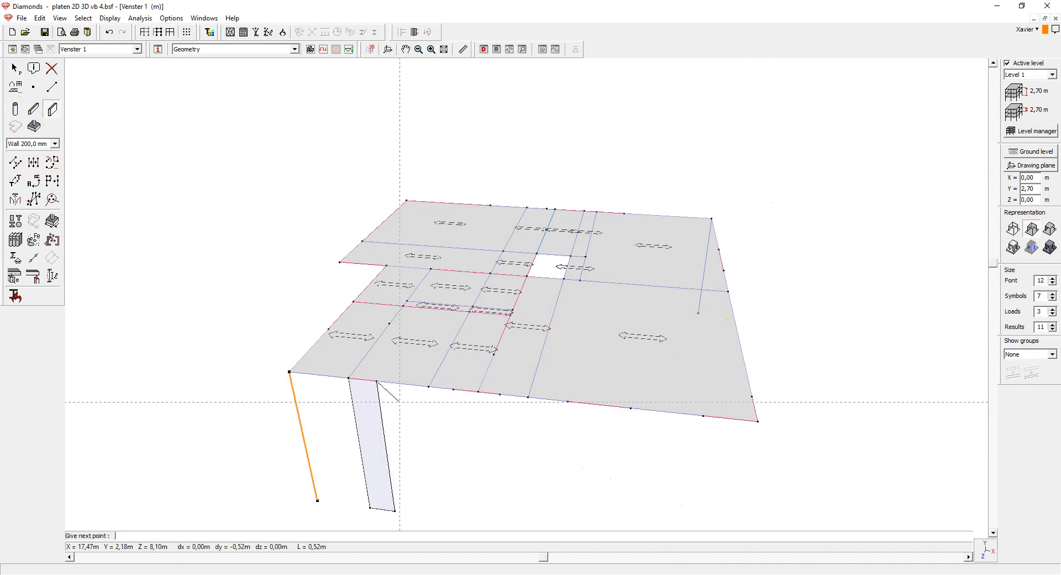
{"action": "key", "text": "Escape"}
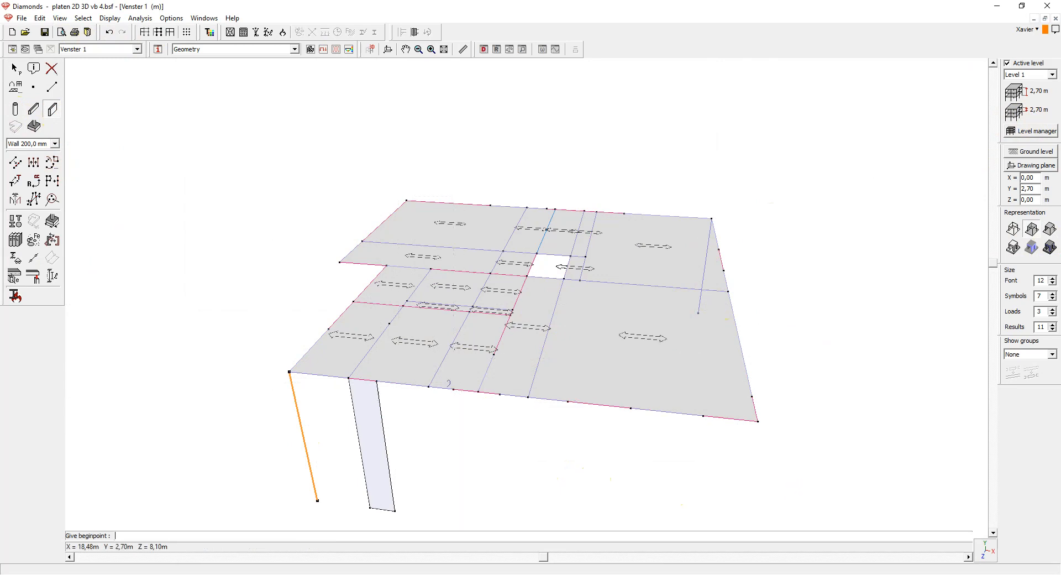
{"action": "left_click", "coordinate": [454, 390]}
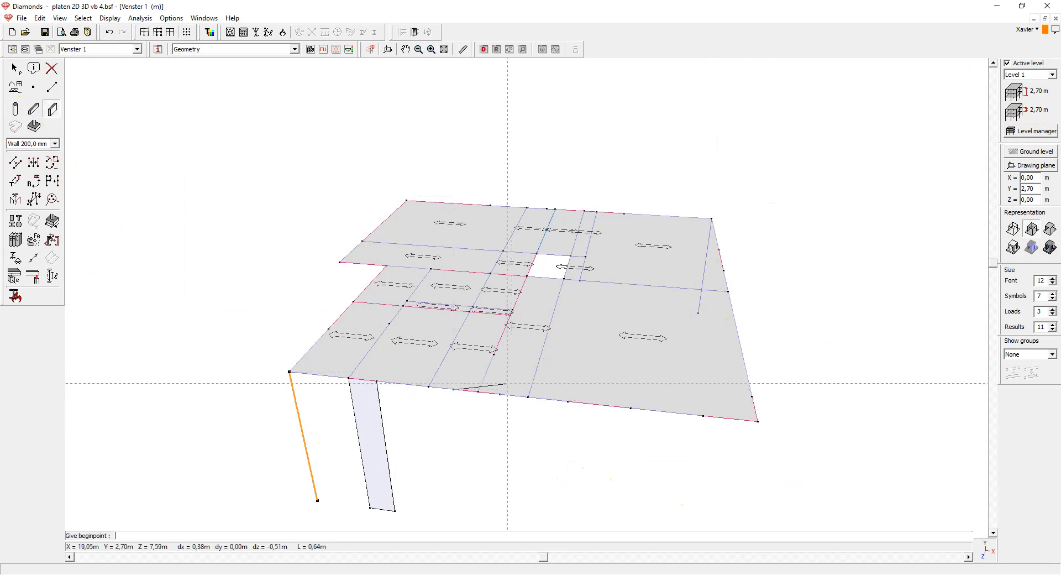
{"action": "left_click", "coordinate": [500, 394]}
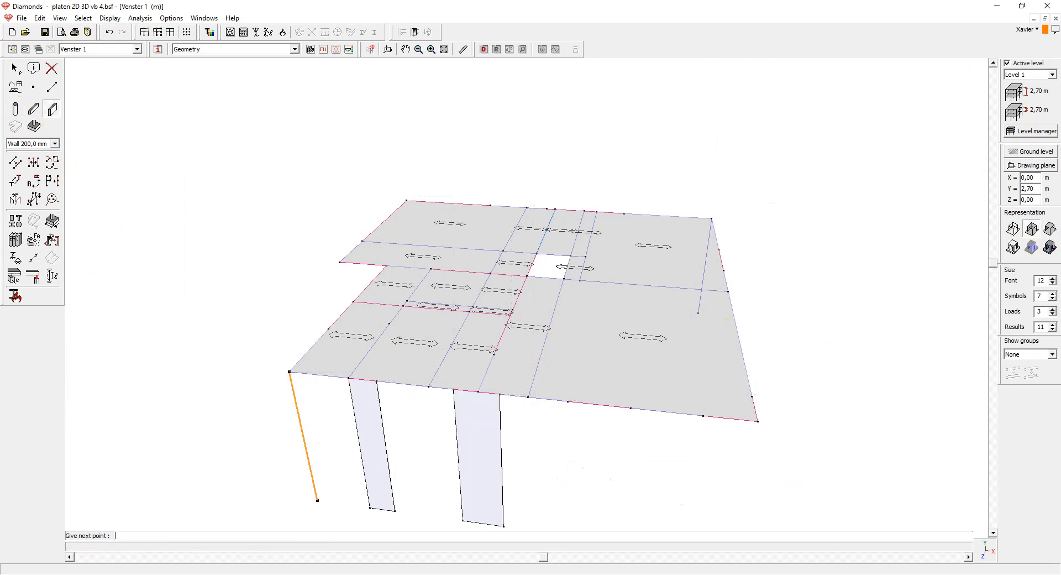
{"action": "left_click", "coordinate": [568, 401]}
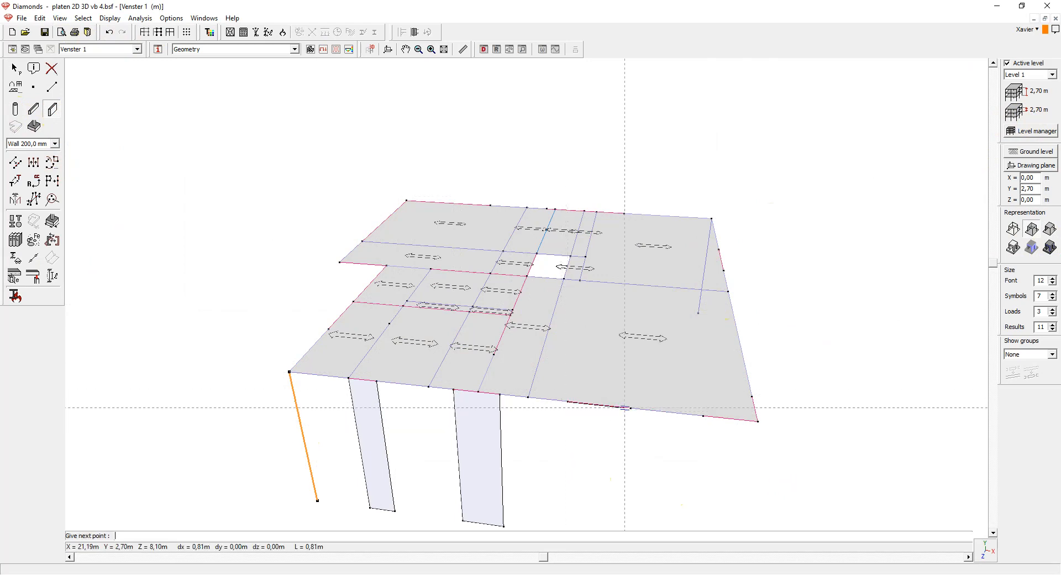
{"action": "left_click", "coordinate": [631, 408]}
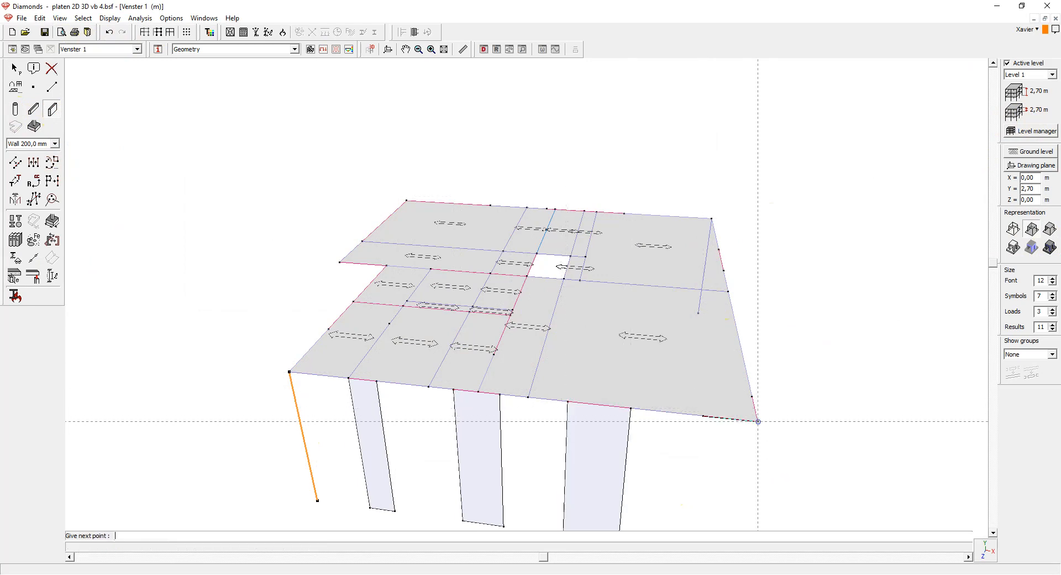
{"action": "left_click", "coordinate": [758, 422]}
- Draw walls beneath the short red segment on the floor's right edge and the red segments along its rear edge
{"action": "left_click", "coordinate": [724, 270]}
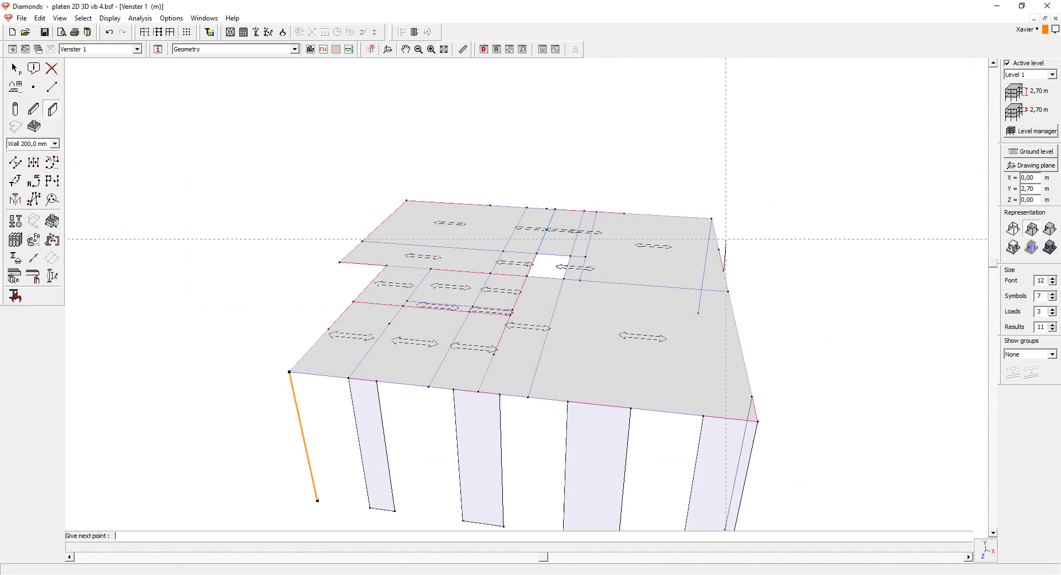
{"action": "left_click", "coordinate": [719, 249]}
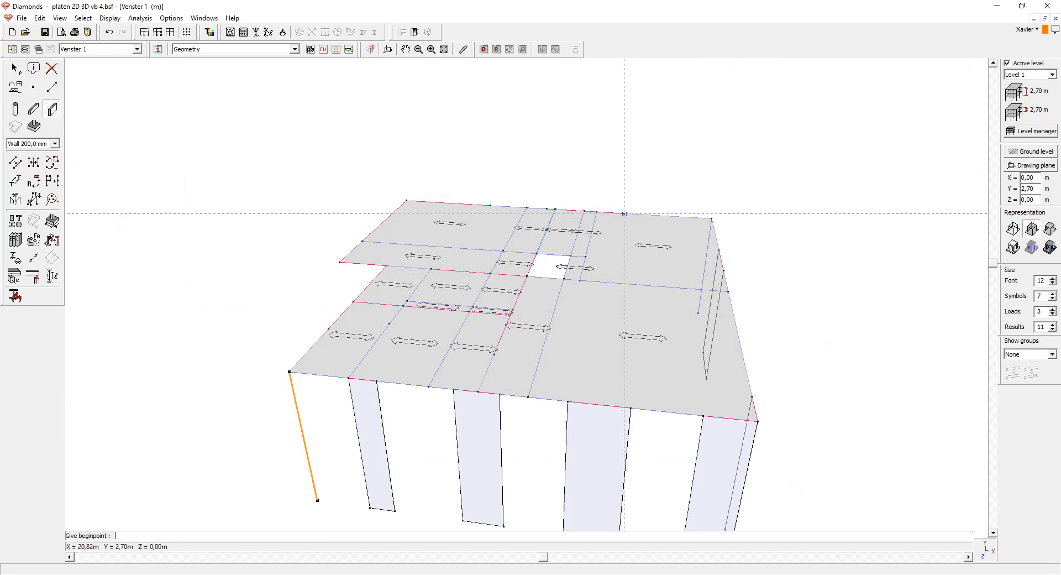
{"action": "left_click", "coordinate": [625, 213]}
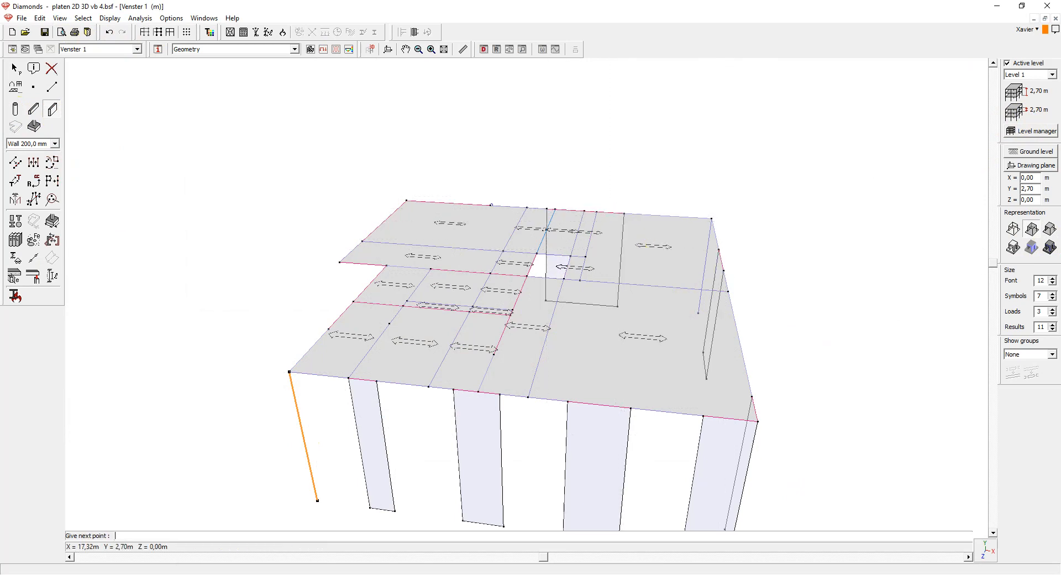
{"action": "double_click", "coordinate": [406, 201]}
- Draw walls beneath the red segments on the floor's left side, including the recessed edge at the notch
{"action": "left_click", "coordinate": [362, 241]}
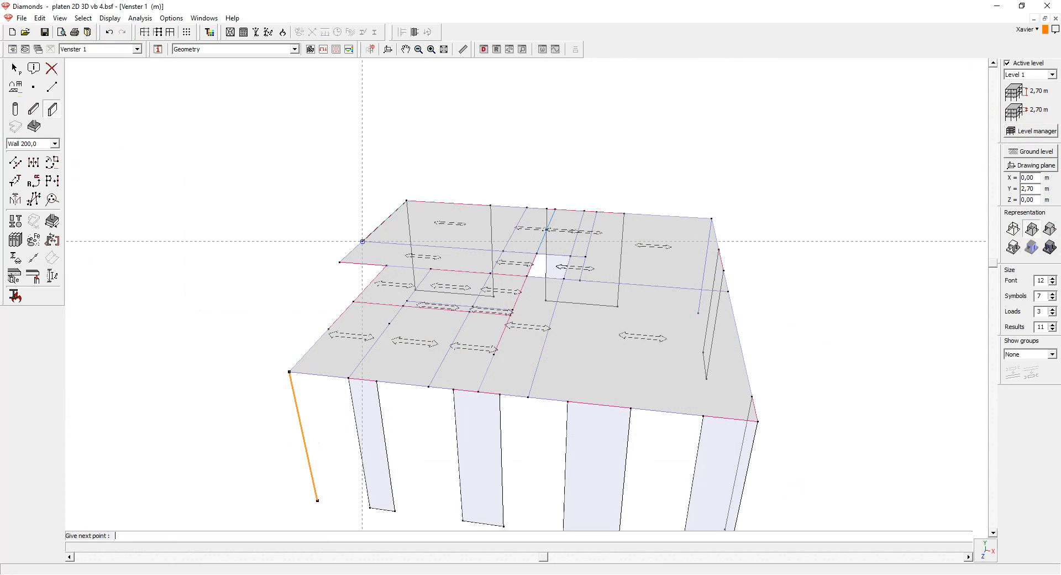
{"action": "left_click", "coordinate": [355, 298]}
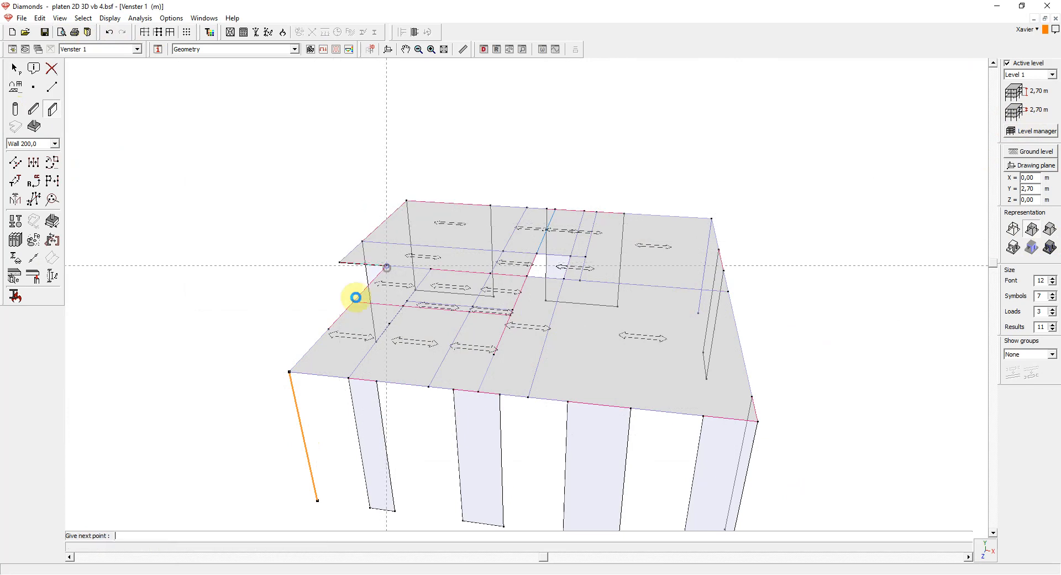
{"action": "left_click", "coordinate": [334, 284]}
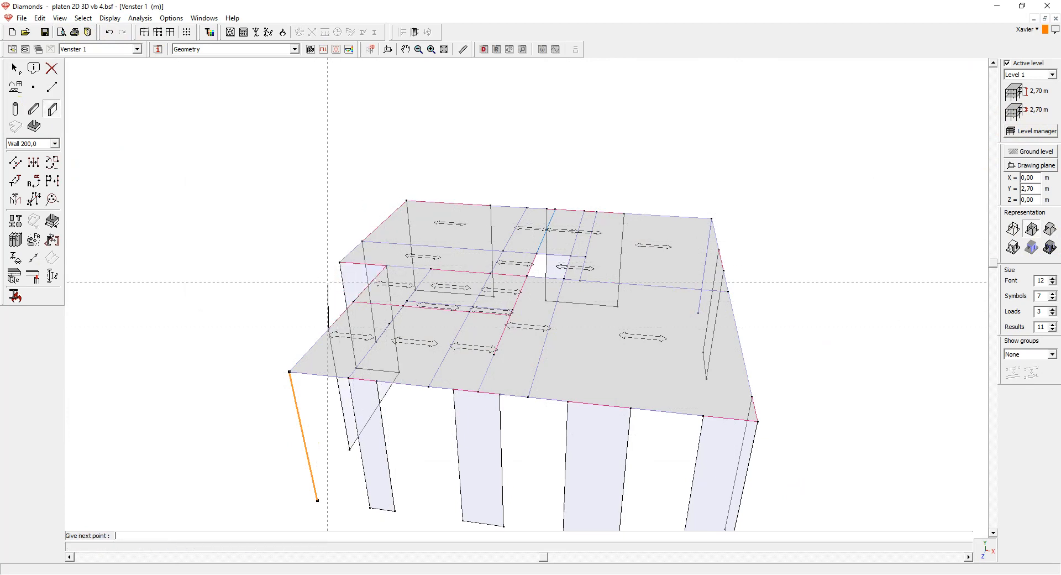
- Draw walls beneath the front interior red line and the perpendicular interior red line running back to the floor opening
{"action": "left_click", "coordinate": [354, 301]}
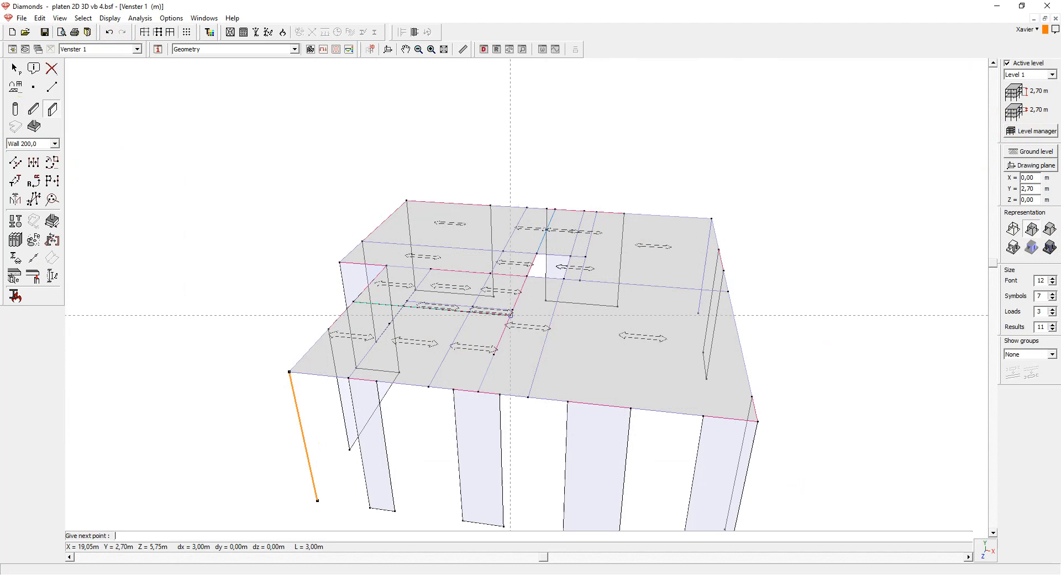
{"action": "scroll", "coordinate": [511, 315], "scroll_direction": "up", "scroll_amount": 4}
{"action": "left_click", "coordinate": [526, 322]}
{"action": "scroll", "coordinate": [526, 320], "scroll_direction": "down", "scroll_amount": 3}
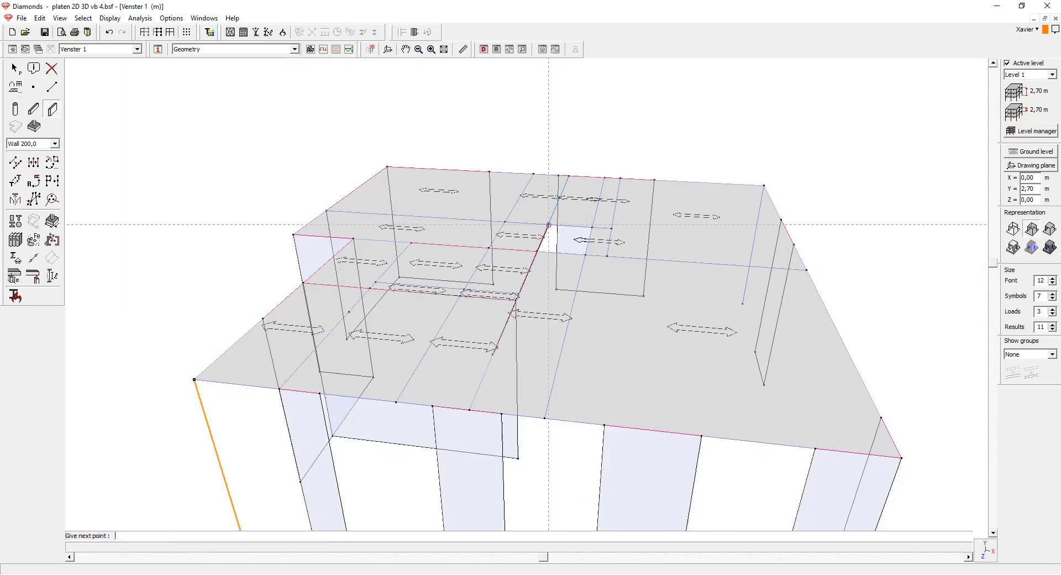
{"action": "scroll", "coordinate": [549, 225], "scroll_direction": "up", "scroll_amount": 3}
{"action": "left_click", "coordinate": [549, 225]}
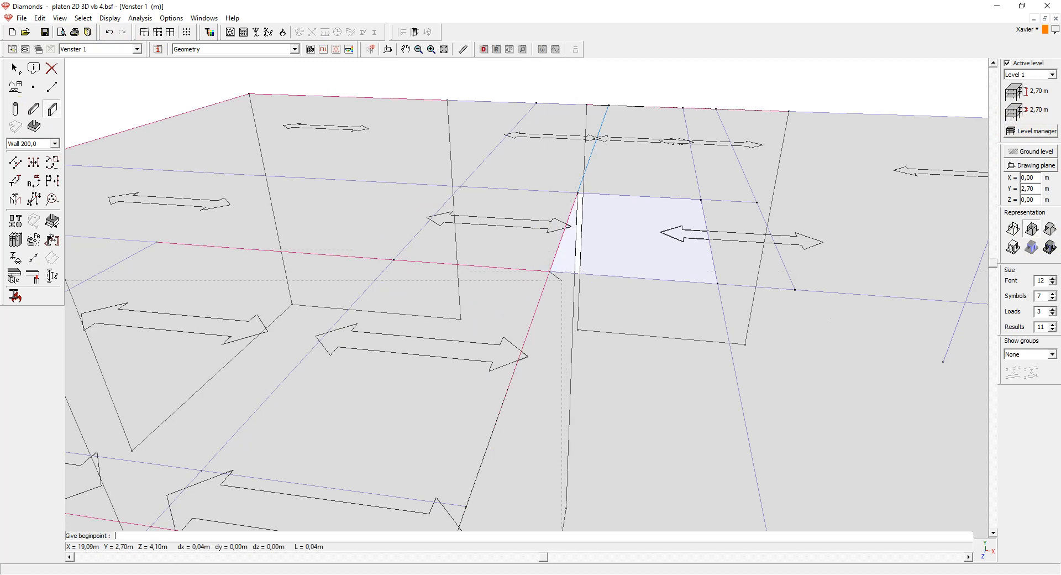
- Finish the wall beneath the interior red line near the notch, and display the model with opaque surfaces
{"action": "scroll", "coordinate": [562, 280], "scroll_direction": "down", "scroll_amount": 4}
{"action": "left_click", "coordinate": [482, 282]}
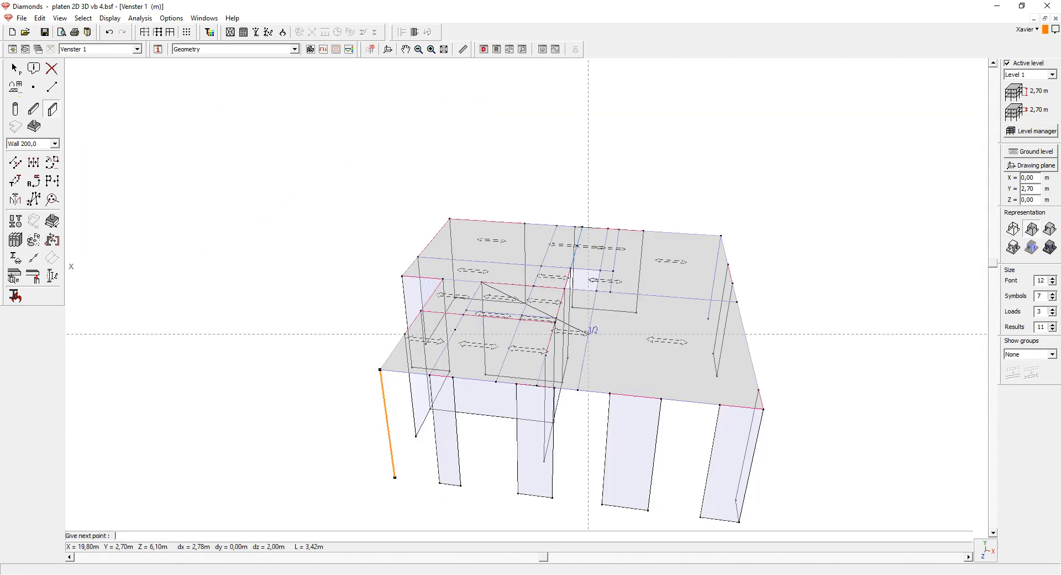
{"action": "key", "text": "Escape"}
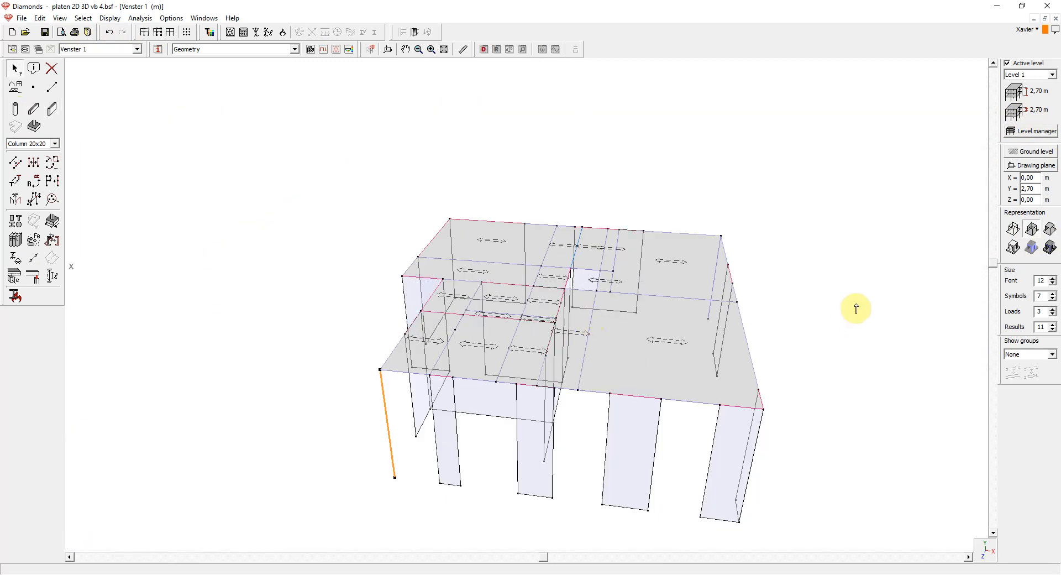
{"action": "left_click", "coordinate": [1050, 228]}
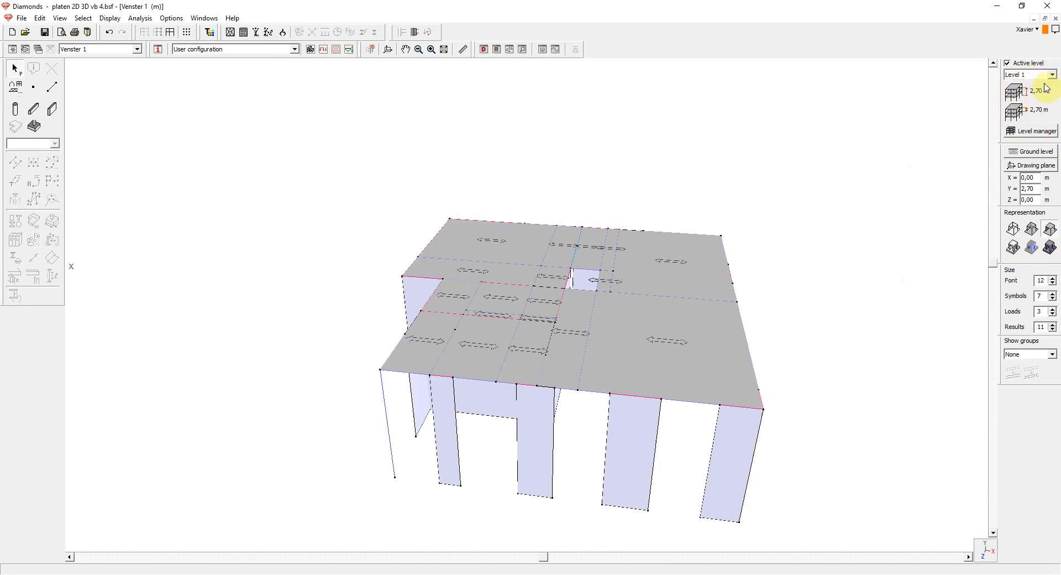
- Copy Level 1 three times on top of Level 1 with the level manager
{"action": "left_click", "coordinate": [1032, 132]}
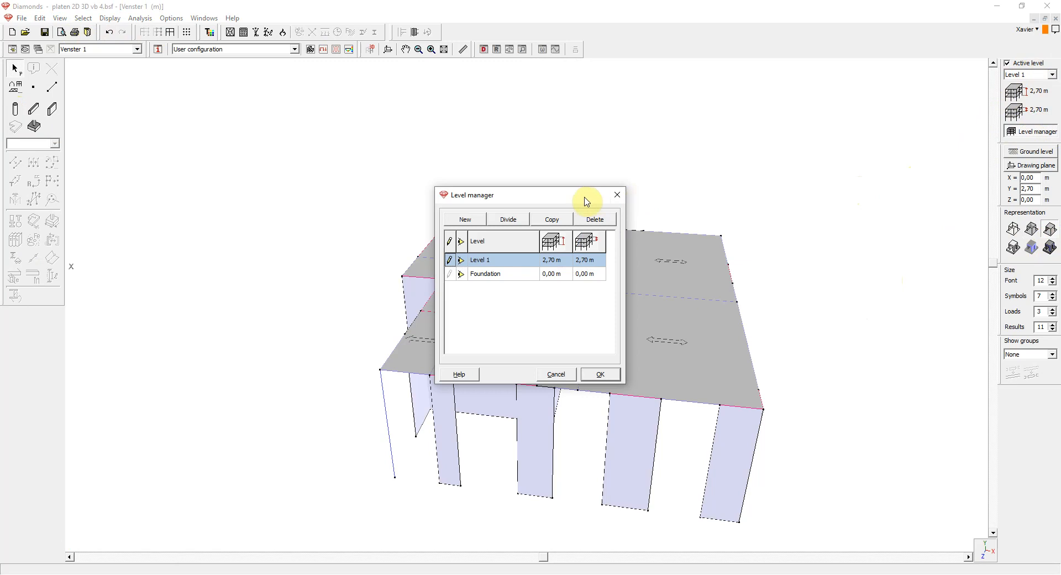
{"action": "left_click_drag", "start_coordinate": [580, 198], "coordinate": [927, 143]}
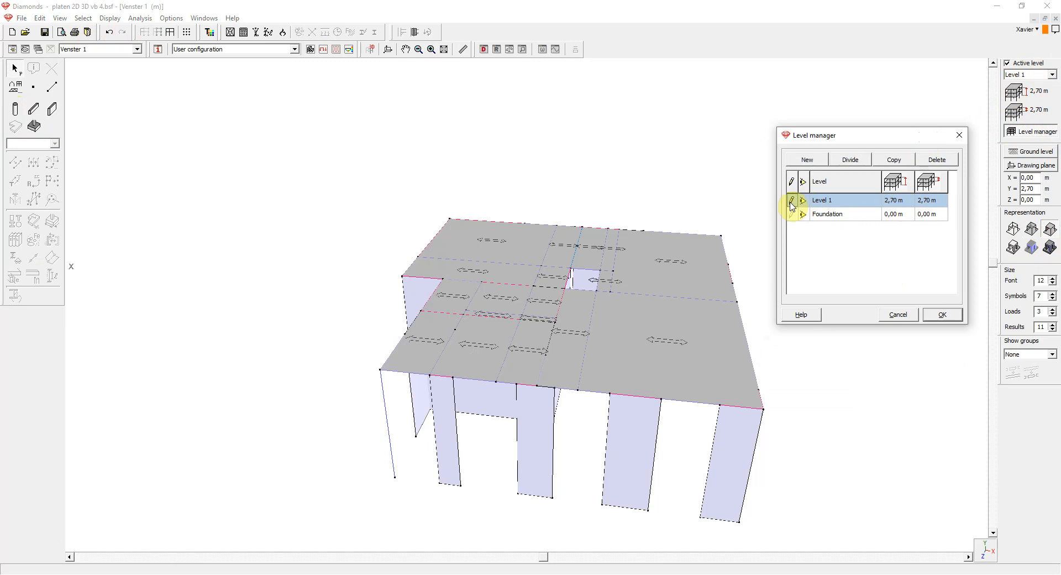
{"action": "left_click", "coordinate": [902, 162]}
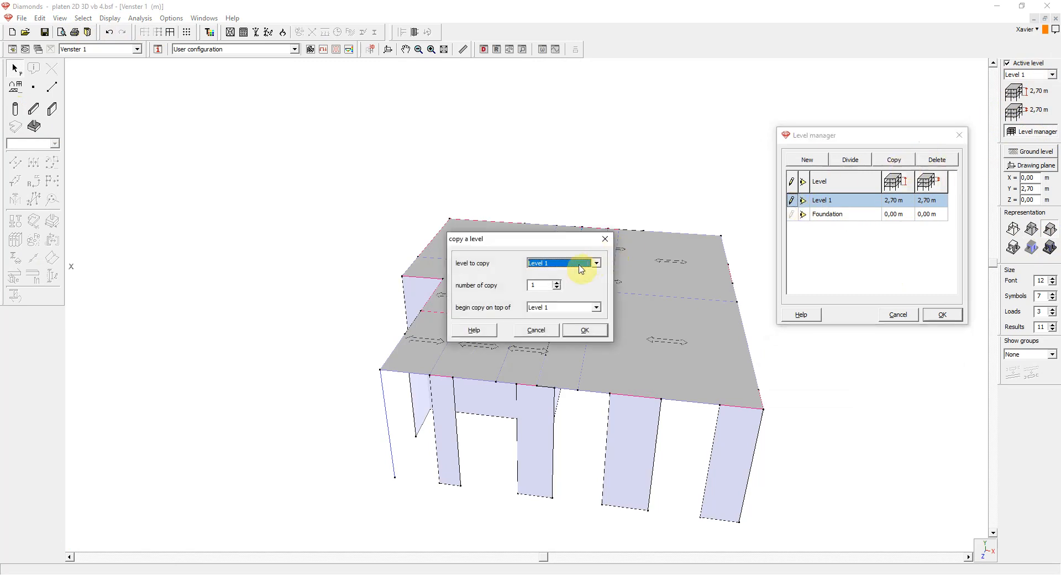
{"action": "double_click", "coordinate": [538, 285]}
{"action": "left_click", "coordinate": [540, 287]}
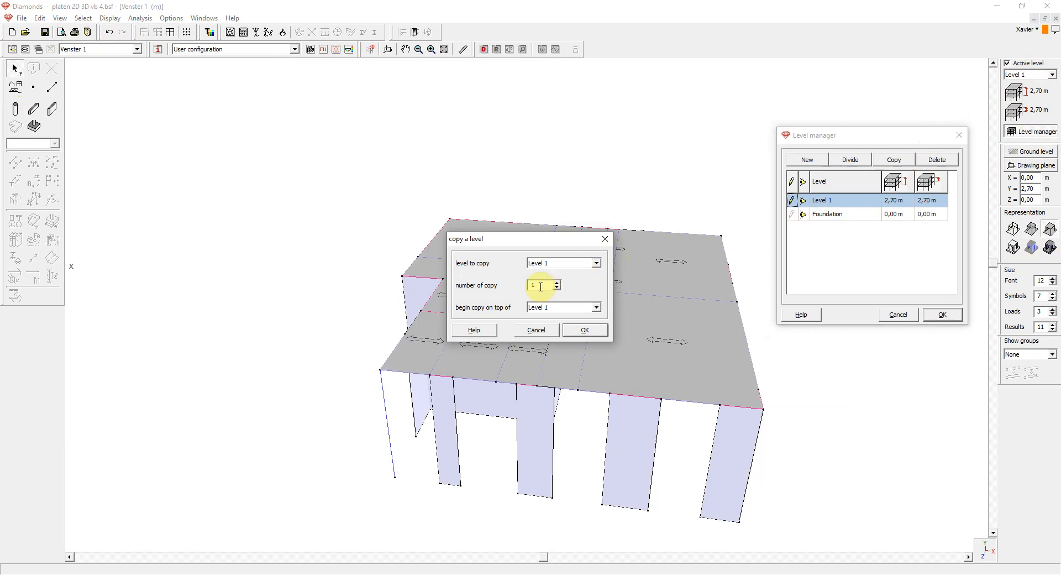
{"action": "double_click", "coordinate": [541, 286]}
{"action": "type", "text": "3"}
{"action": "left_click", "coordinate": [570, 331]}
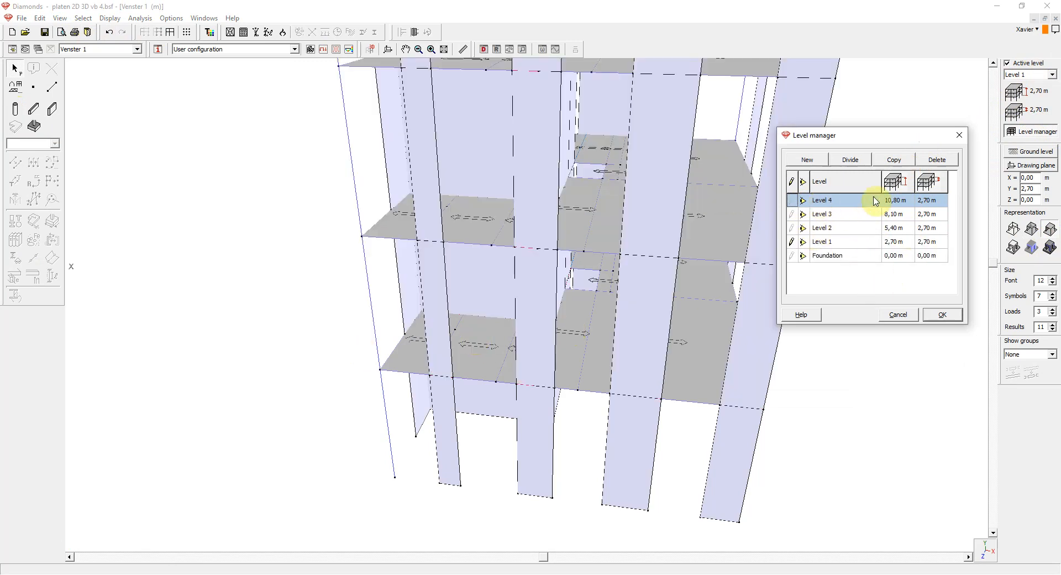
{"action": "left_click", "coordinate": [939, 315]}
{"action": "scroll", "coordinate": [540, 320], "scroll_direction": "down", "scroll_amount": 4}
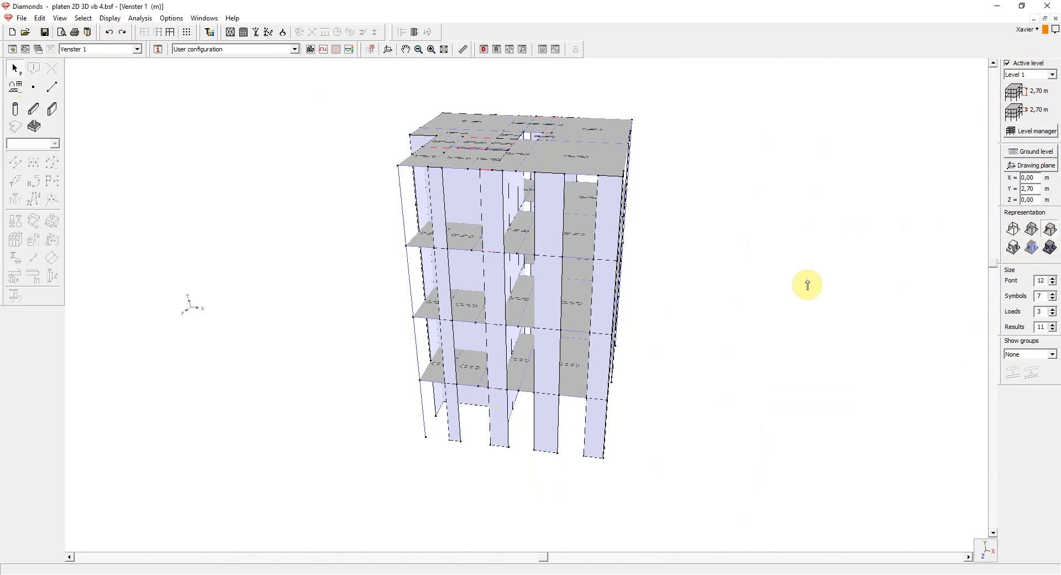
- Set the storey height of Level 2 to 3.85 m in the level manager
{"action": "left_click", "coordinate": [1031, 131]}
{"action": "left_click_drag", "start_coordinate": [569, 209], "coordinate": [839, 184]}
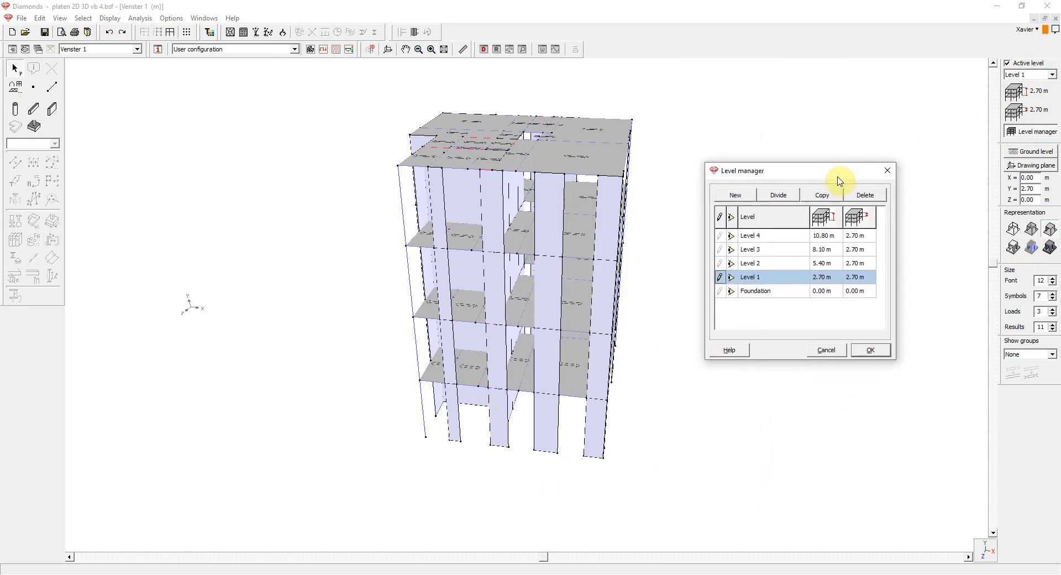
{"action": "left_click", "coordinate": [856, 264]}
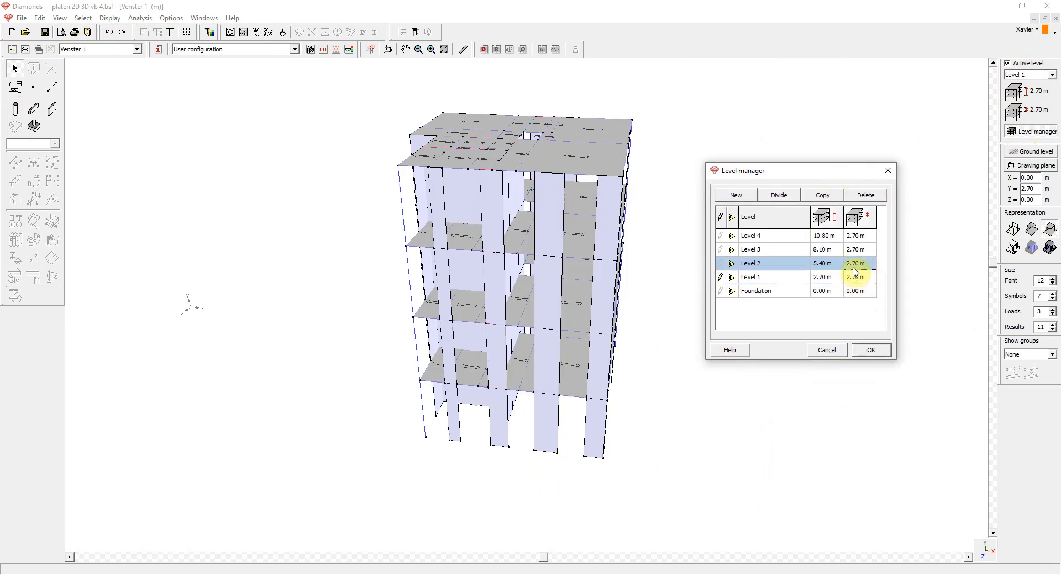
{"action": "left_click", "coordinate": [854, 264]}
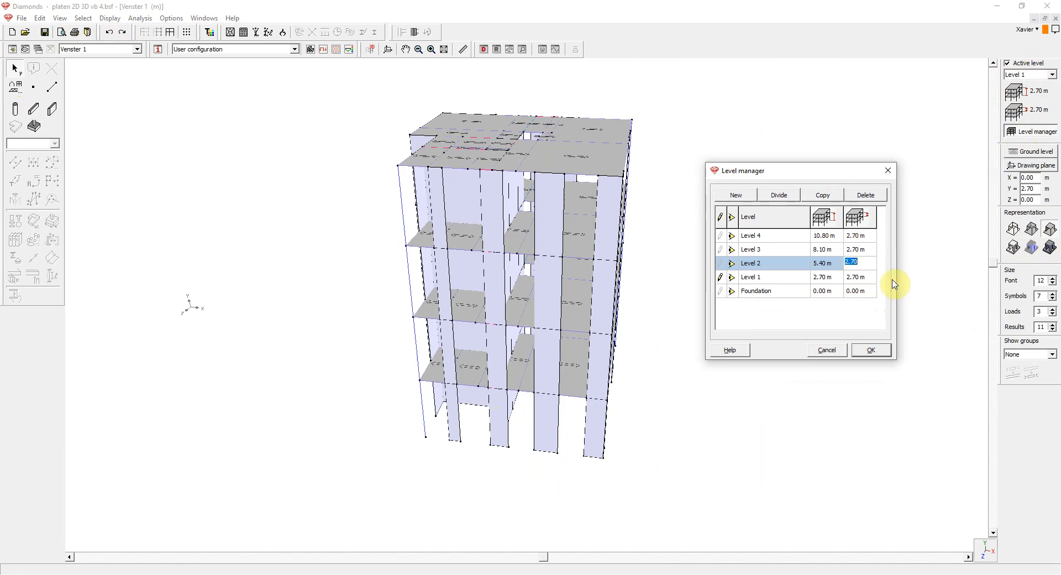
{"action": "type", "text": "3.85"}
{"action": "left_click", "coordinate": [892, 279]}
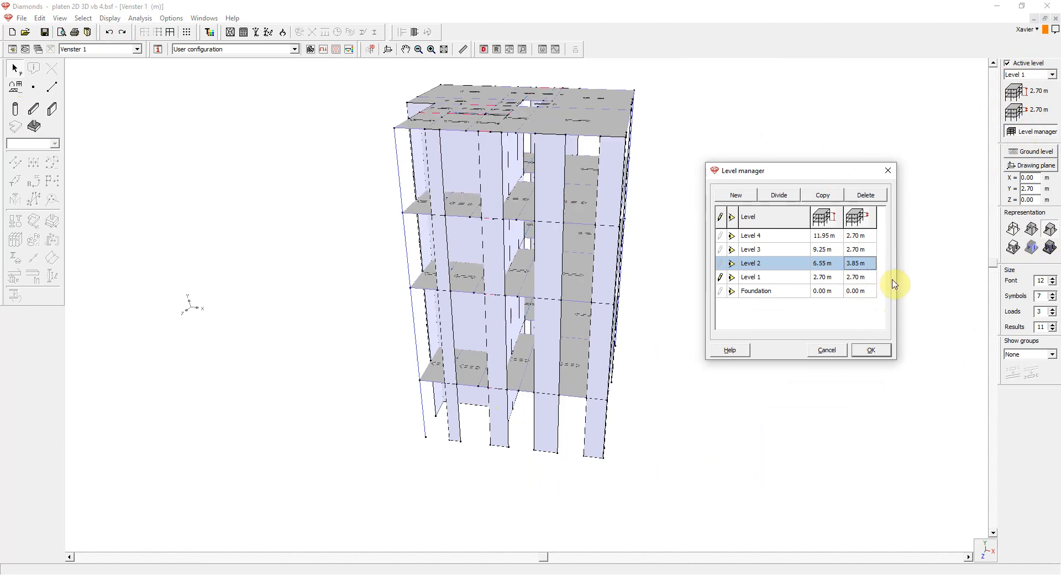
{"action": "left_click", "coordinate": [878, 351]}
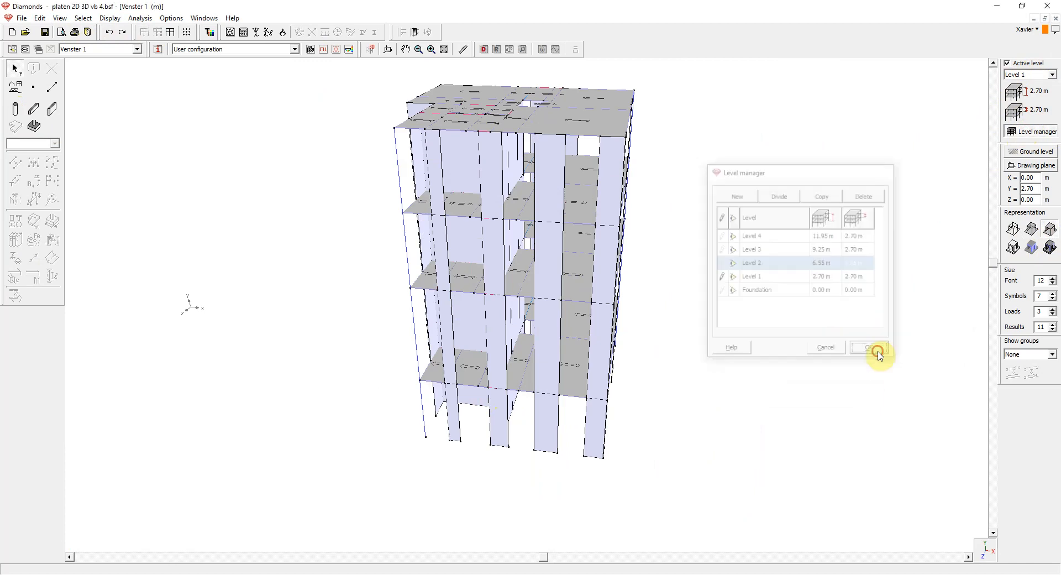